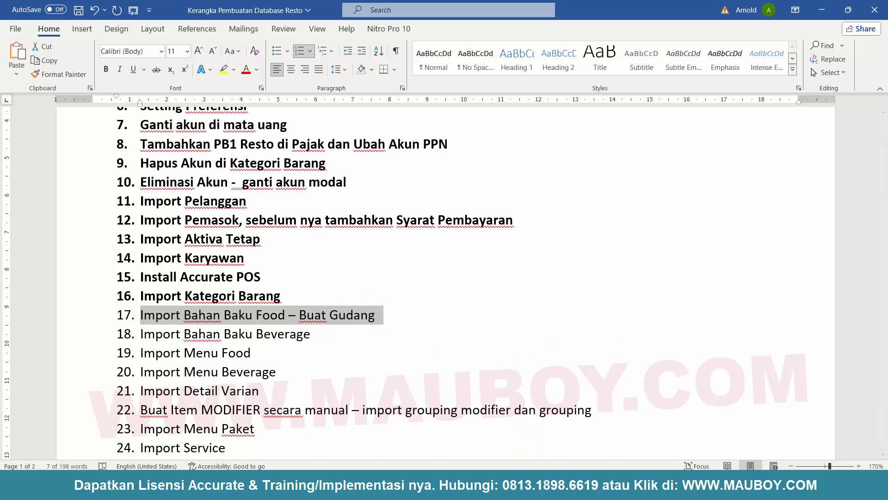
- Open the workbook 02. BAHAN BAKU FOOD from the BAHAN BAKU DAN MENU folder in File Explorer
{"action": "key", "text": "alt+Tab"}
{"action": "double_click", "coordinate": [190, 107]}
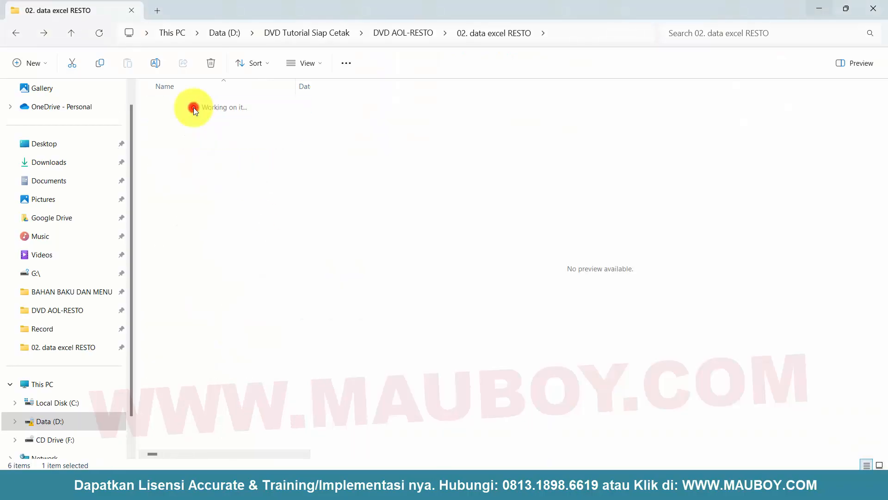
{"action": "left_click", "coordinate": [181, 143]}
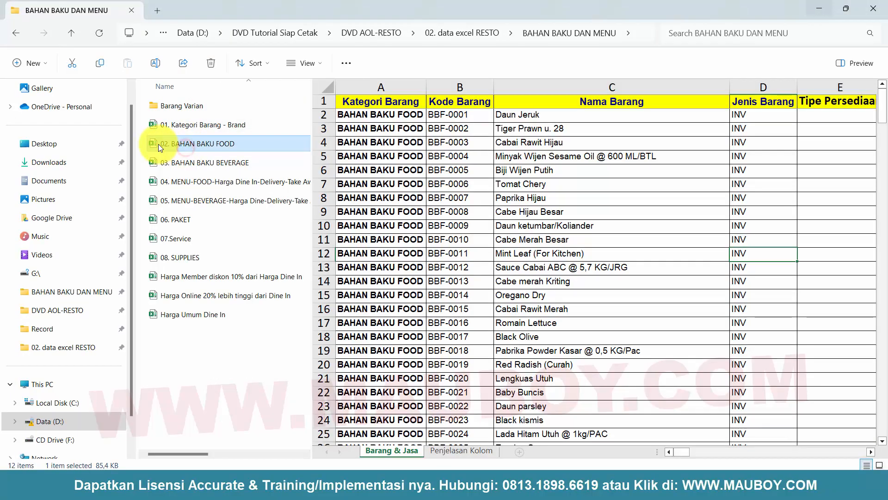
{"action": "double_click", "coordinate": [153, 144]}
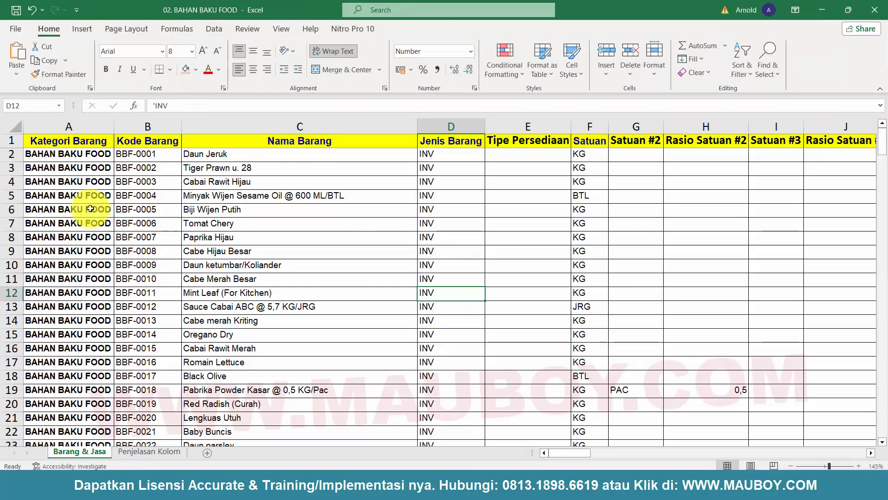
- Review the Kategori Barang, Kode Barang, Nama Barang and Jenis Barang columns of the raw food materials sheet
{"action": "left_click", "coordinate": [67, 128]}
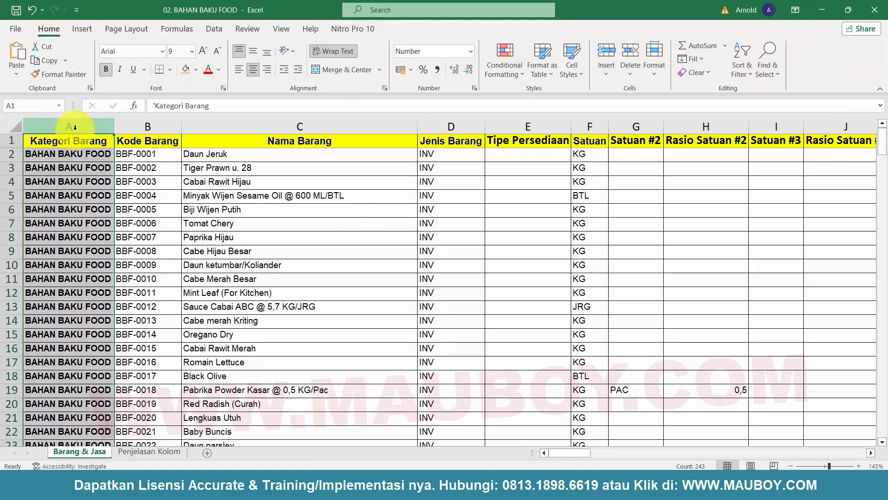
{"action": "left_click", "coordinate": [144, 129]}
{"action": "left_click", "coordinate": [41, 168]}
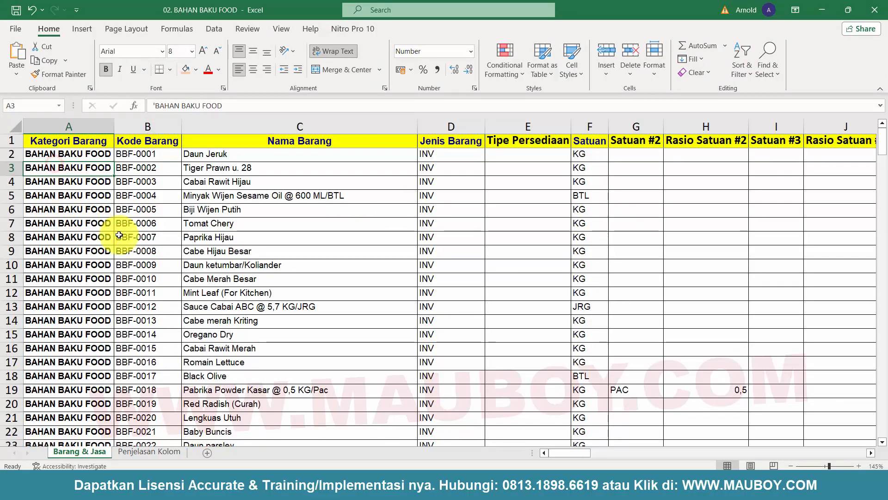
{"action": "left_click", "coordinate": [142, 126]}
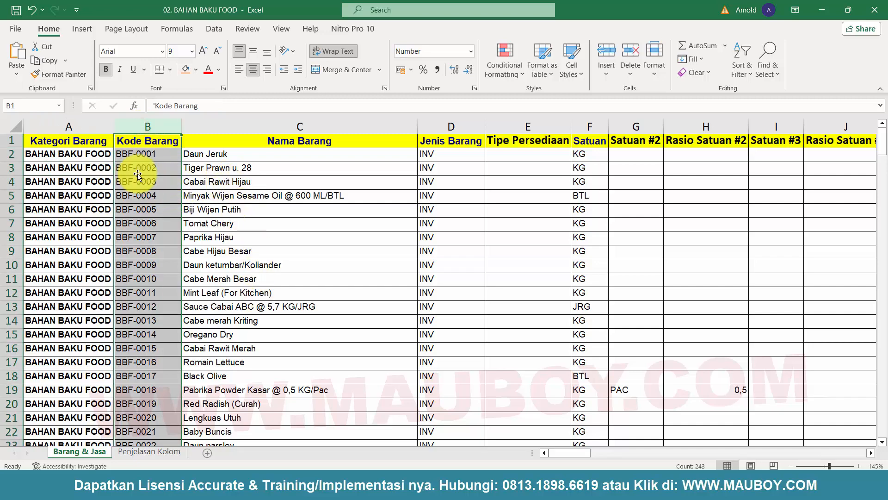
{"action": "scroll", "coordinate": [141, 238], "scroll_direction": "down", "scroll_amount": 3}
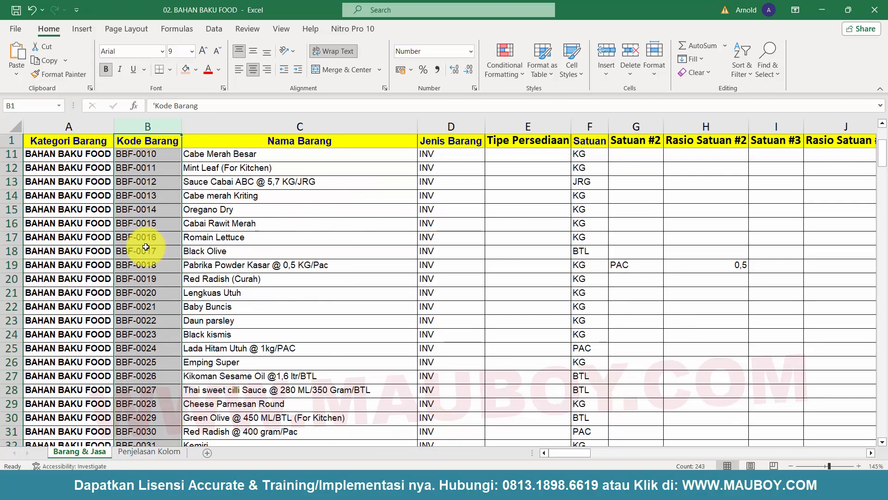
{"action": "scroll", "coordinate": [147, 238], "scroll_direction": "up", "scroll_amount": 3}
{"action": "left_click", "coordinate": [278, 127]}
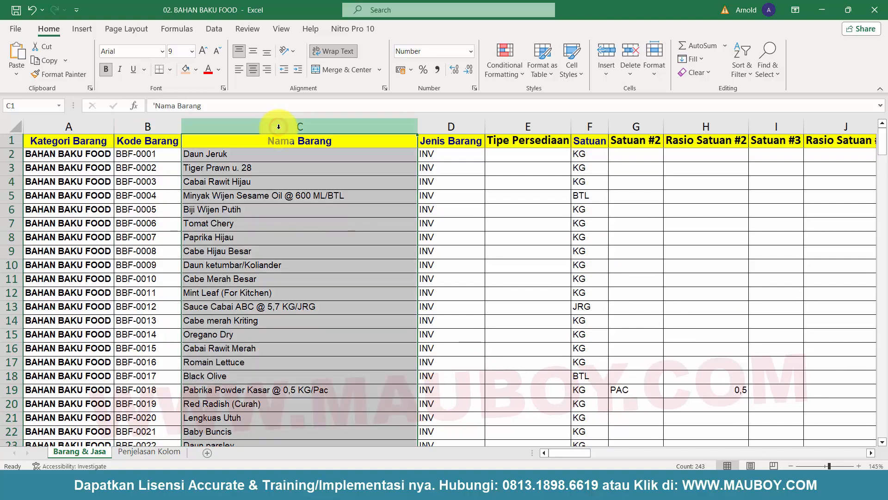
{"action": "left_click", "coordinate": [462, 126]}
{"action": "scroll", "coordinate": [454, 286], "scroll_direction": "down", "scroll_amount": 7}
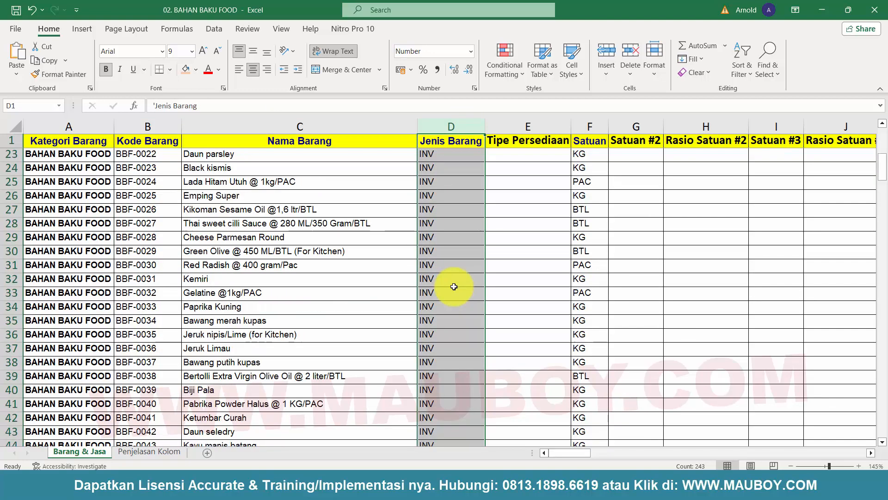
{"action": "scroll", "coordinate": [454, 286], "scroll_direction": "down", "scroll_amount": 11}
{"action": "scroll", "coordinate": [451, 287], "scroll_direction": "up", "scroll_amount": 9}
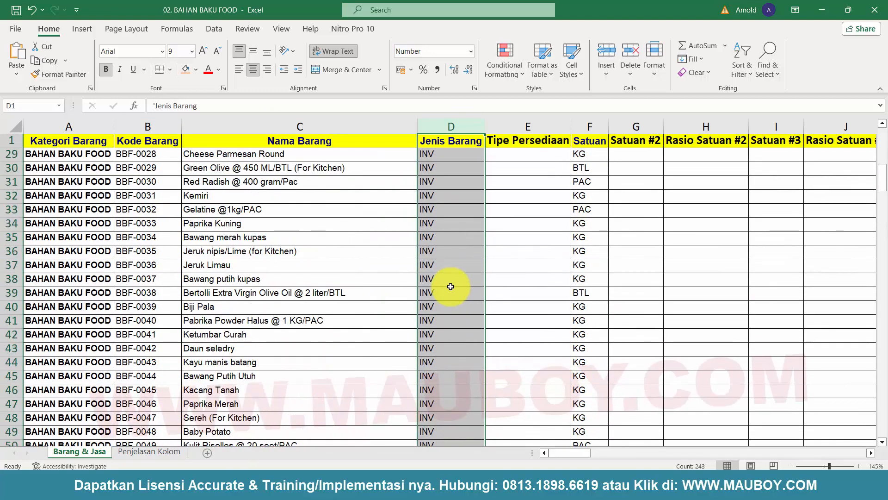
{"action": "scroll", "coordinate": [450, 286], "scroll_direction": "up", "scroll_amount": 9}
- Examine the Satuan, Satuan #2 and Rasio Satuan #2 columns, including the Pabrika Powder Kasar and Pasta Angel Hair rows
{"action": "left_click_drag", "start_coordinate": [590, 153], "coordinate": [594, 392]}
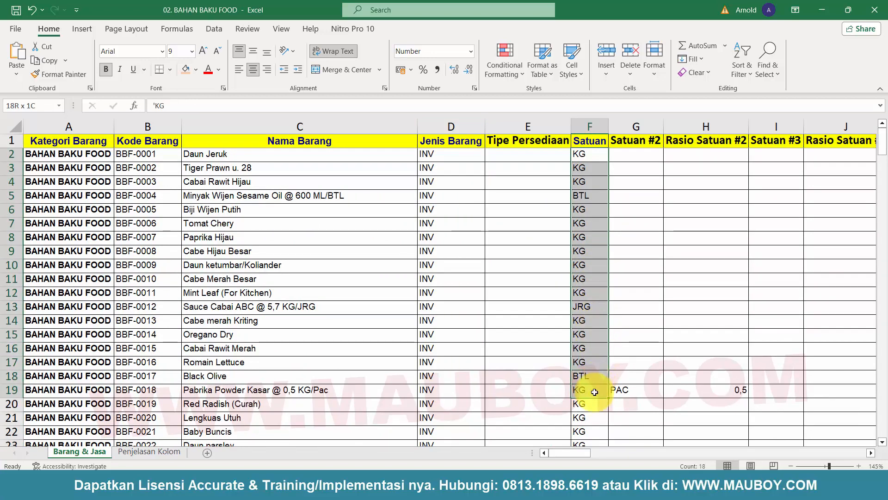
{"action": "left_click", "coordinate": [594, 361]}
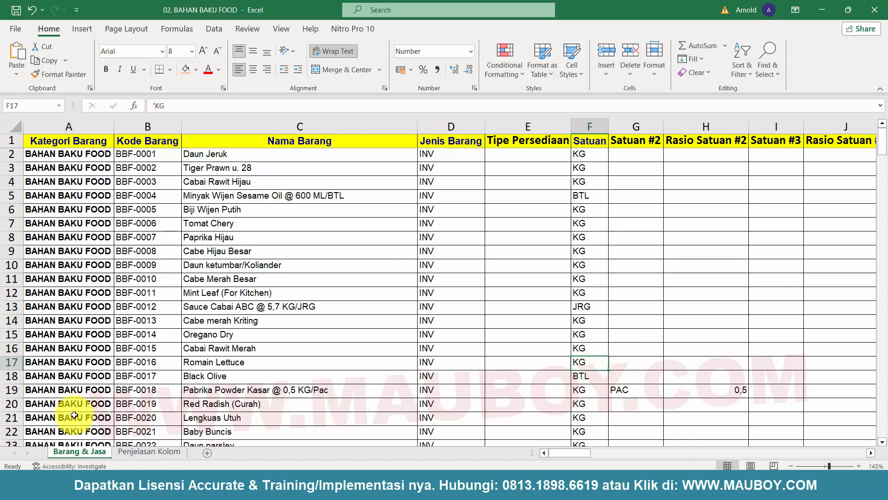
{"action": "left_click", "coordinate": [16, 395]}
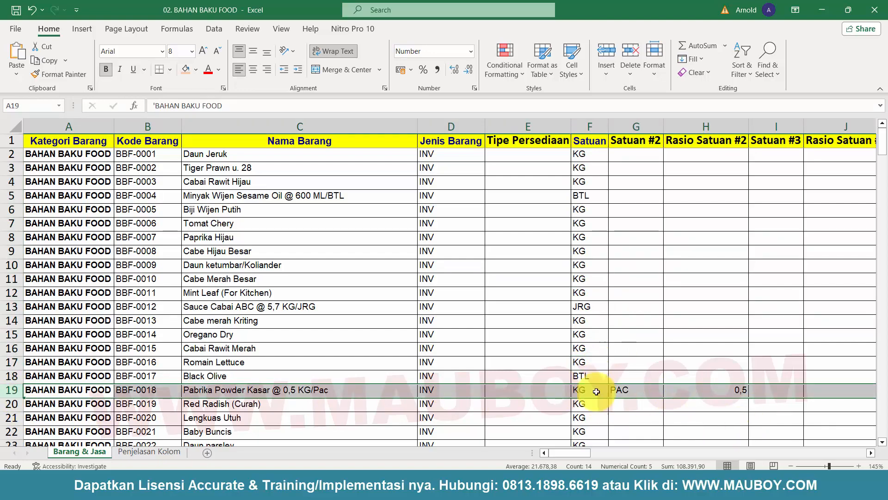
{"action": "scroll", "coordinate": [577, 340], "scroll_direction": "down", "scroll_amount": 5}
{"action": "scroll", "coordinate": [576, 339], "scroll_direction": "down", "scroll_amount": 20}
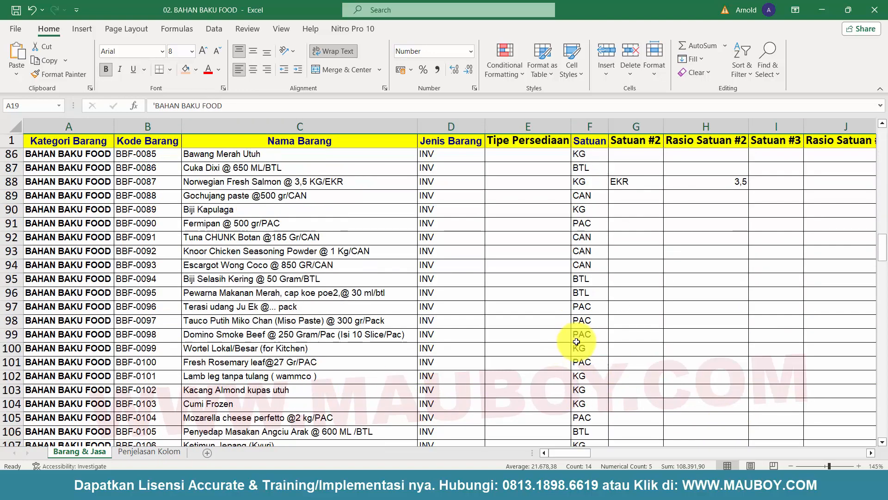
{"action": "scroll", "coordinate": [601, 333], "scroll_direction": "up", "scroll_amount": 2}
{"action": "left_click", "coordinate": [627, 266]}
{"action": "scroll", "coordinate": [624, 278], "scroll_direction": "down", "scroll_amount": 10}
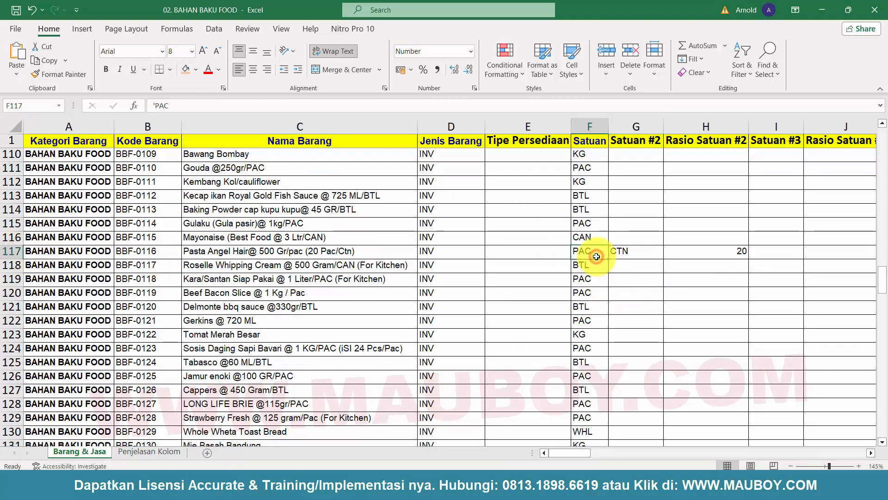
{"action": "left_click", "coordinate": [735, 252]}
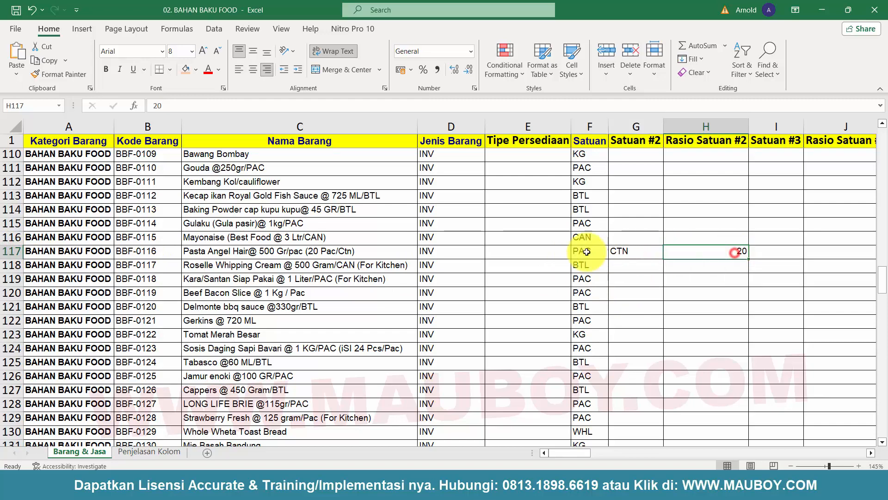
{"action": "left_click", "coordinate": [586, 252]}
{"action": "left_click", "coordinate": [653, 252]}
{"action": "left_click", "coordinate": [711, 252]}
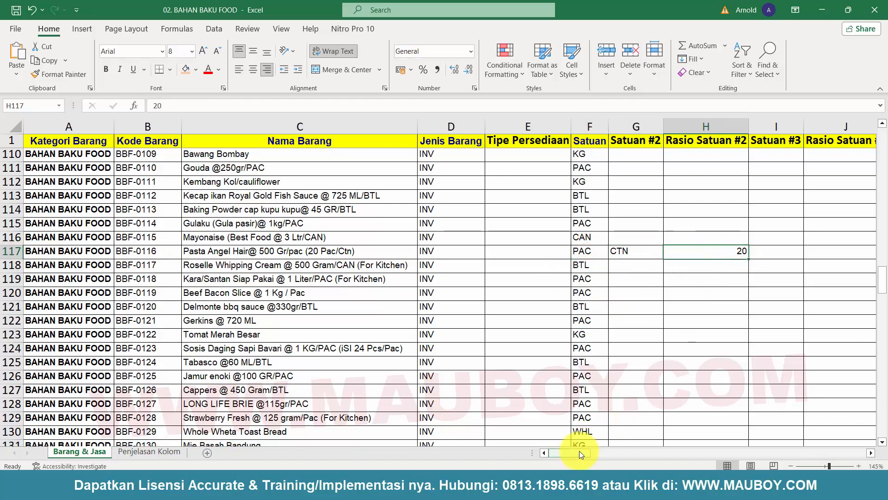
- Review the PPN, Dasar Pengenaan PPN and Gudang Saldo Awal columns of the Barang & Jasa sheet
{"action": "left_click_drag", "start_coordinate": [580, 452], "coordinate": [688, 440]}
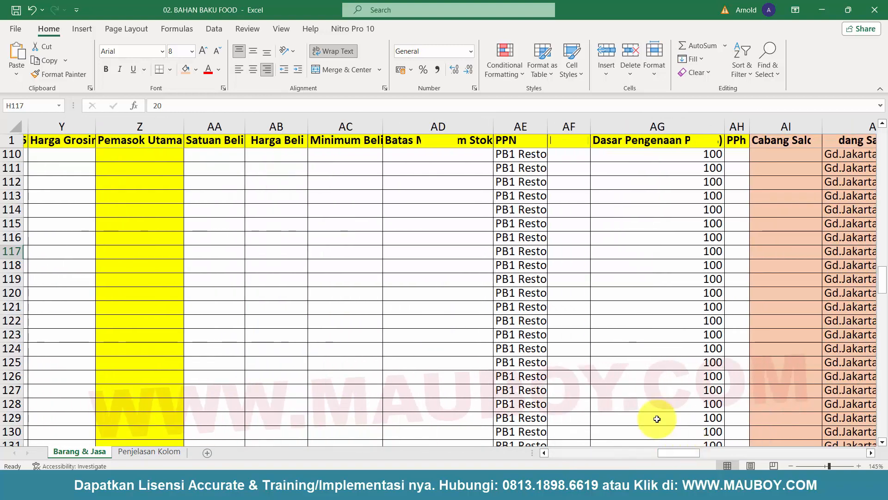
{"action": "left_click", "coordinate": [526, 193]}
{"action": "scroll", "coordinate": [638, 238], "scroll_direction": "up", "scroll_amount": 3}
{"action": "left_click", "coordinate": [669, 237]}
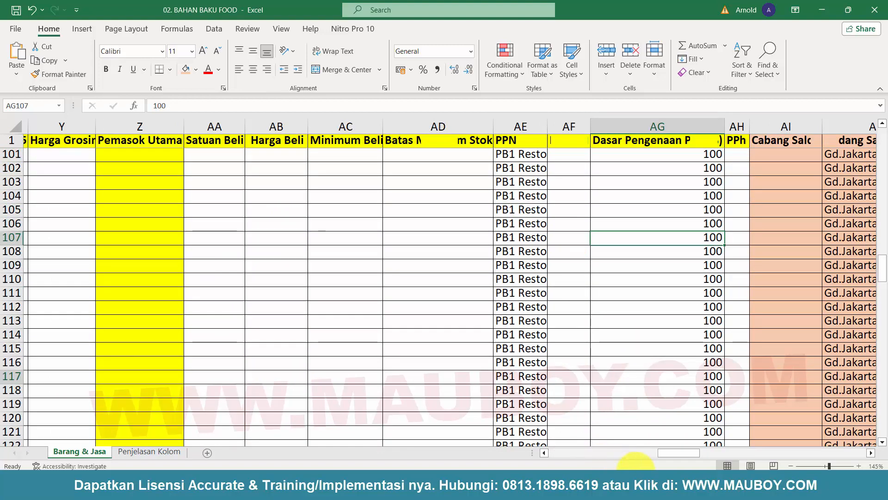
{"action": "left_click_drag", "start_coordinate": [670, 455], "coordinate": [678, 455]}
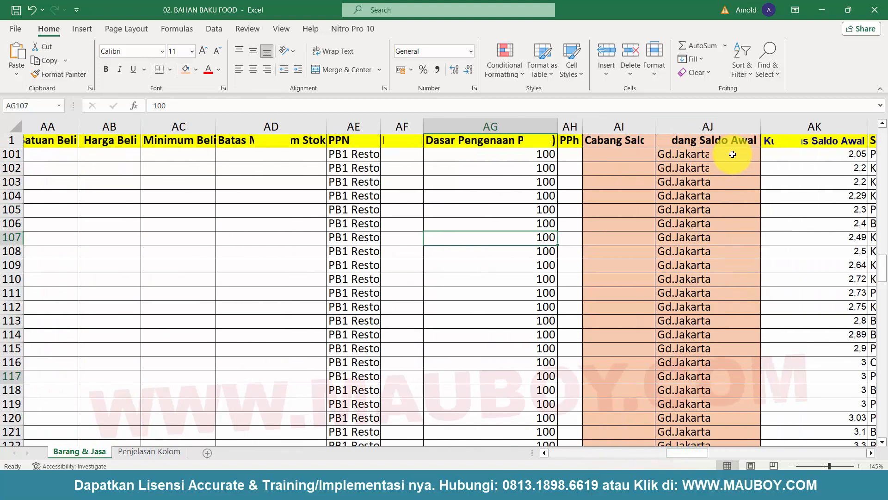
{"action": "left_click", "coordinate": [731, 154]}
- AutoFit the widths of all columns to the header texts in row 1
{"action": "scroll", "coordinate": [704, 452], "scroll_direction": "right", "scroll_amount": 2}
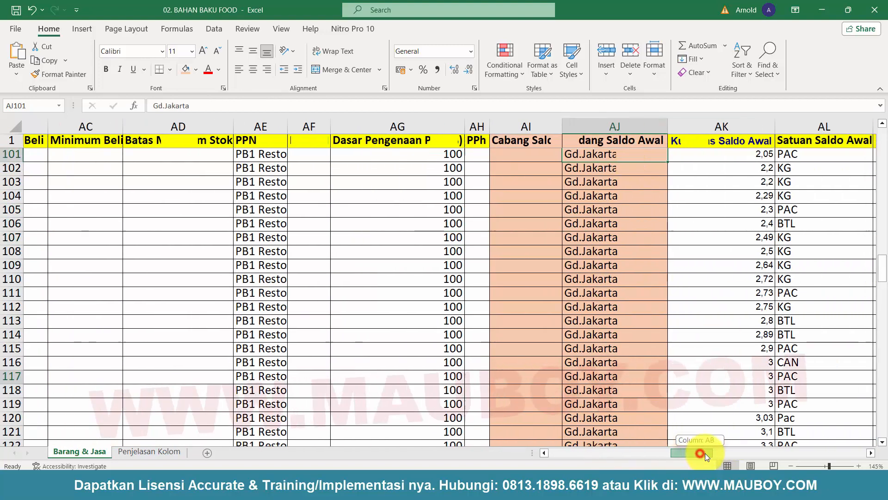
{"action": "left_click", "coordinate": [13, 140]}
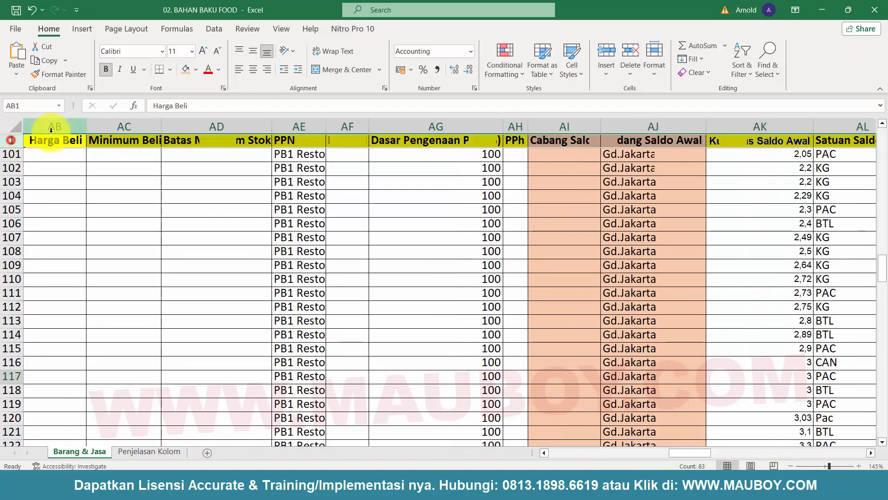
{"action": "double_click", "coordinate": [87, 126]}
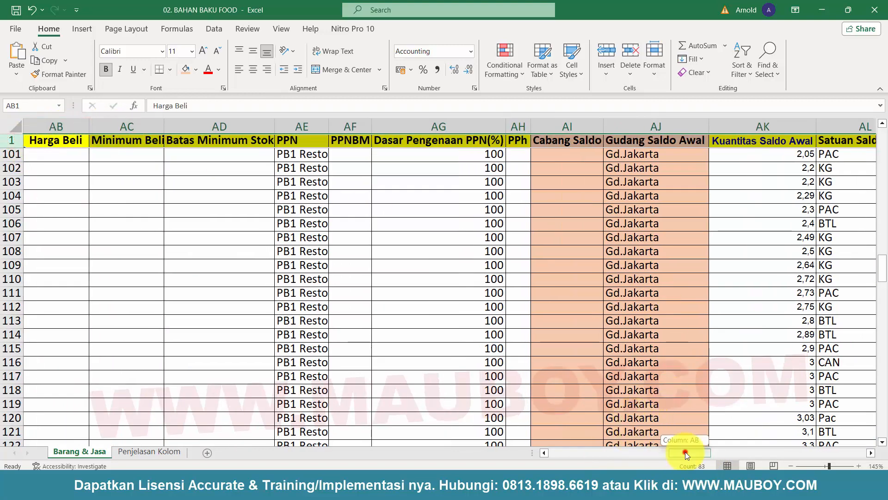
- Examine the opening-balance columns for warehouse, quantity, unit, unit value and date, from Gudang Saldo Awal to Per Tanggal
{"action": "left_click_drag", "start_coordinate": [685, 451], "coordinate": [700, 453]}
{"action": "left_click", "coordinate": [526, 194]}
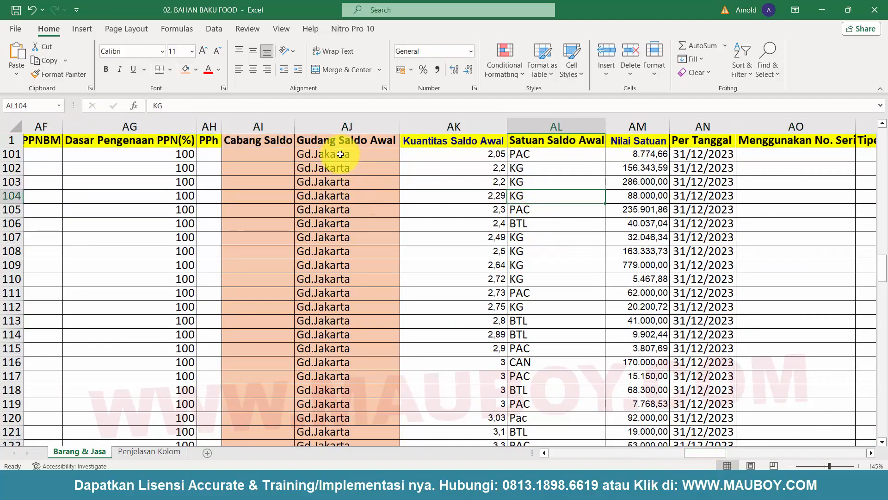
{"action": "left_click_drag", "start_coordinate": [340, 154], "coordinate": [353, 259]}
{"action": "left_click_drag", "start_coordinate": [451, 169], "coordinate": [467, 294]}
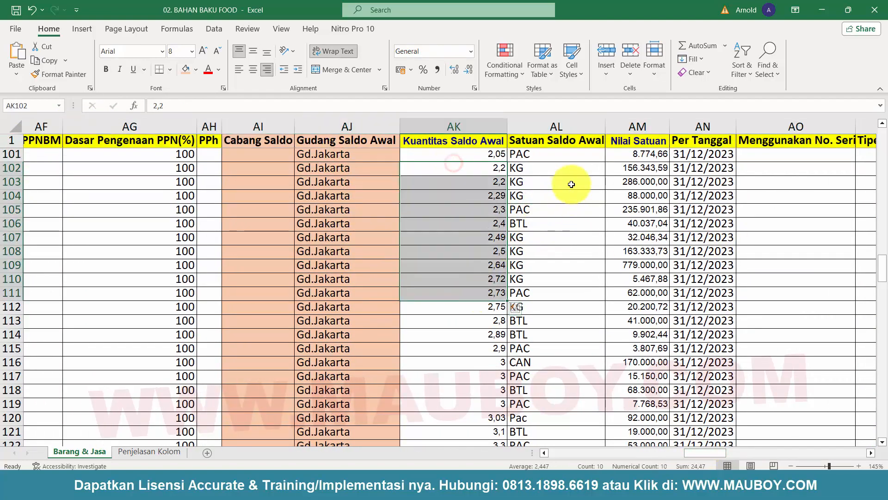
{"action": "left_click_drag", "start_coordinate": [563, 160], "coordinate": [571, 309]}
{"action": "left_click_drag", "start_coordinate": [652, 160], "coordinate": [676, 295]}
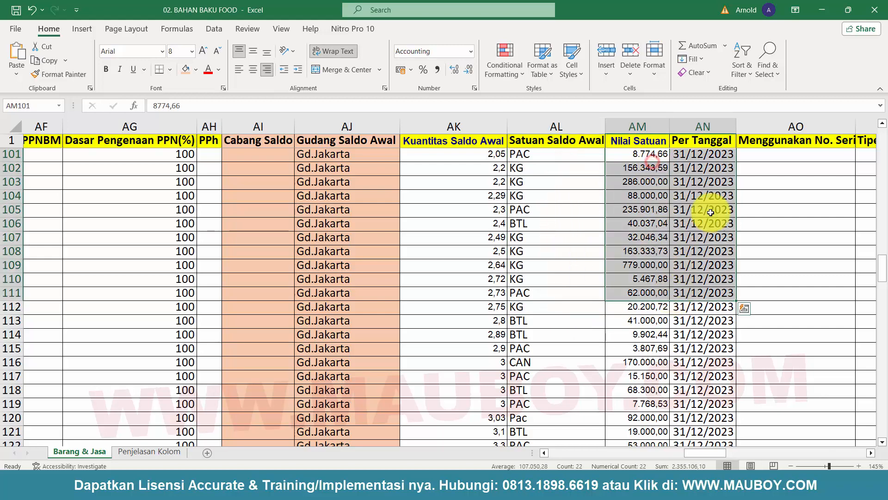
{"action": "left_click", "coordinate": [705, 161]}
{"action": "left_click_drag", "start_coordinate": [636, 157], "coordinate": [640, 341]}
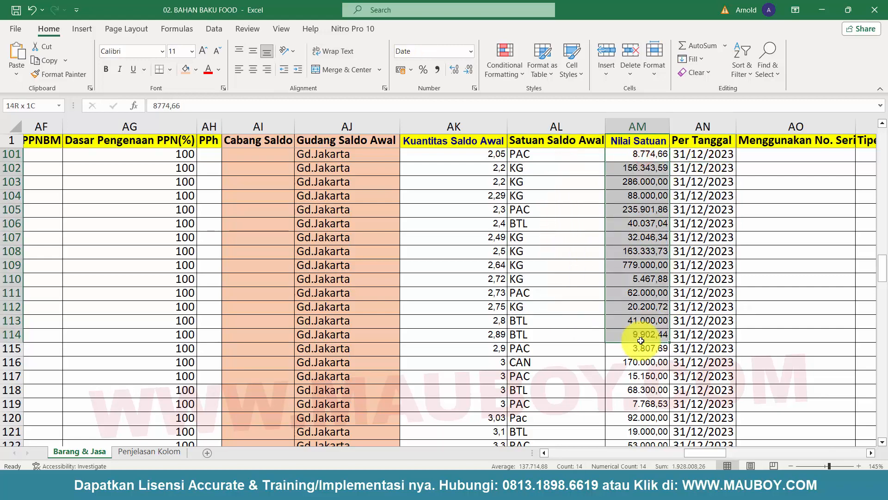
- Copy the warehouse name Gd.Jakarta from cell AJ101 and switch to Accurate Online in the browser
{"action": "double_click", "coordinate": [366, 154]}
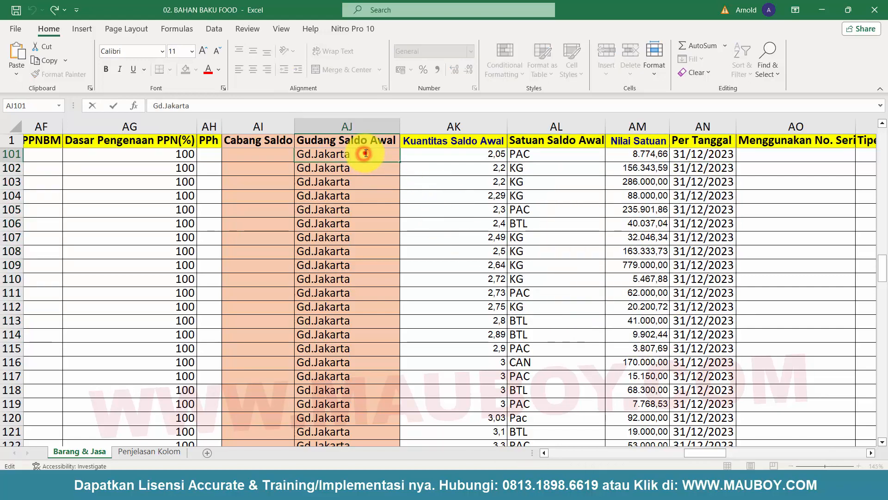
{"action": "left_click_drag", "start_coordinate": [366, 154], "coordinate": [237, 155]}
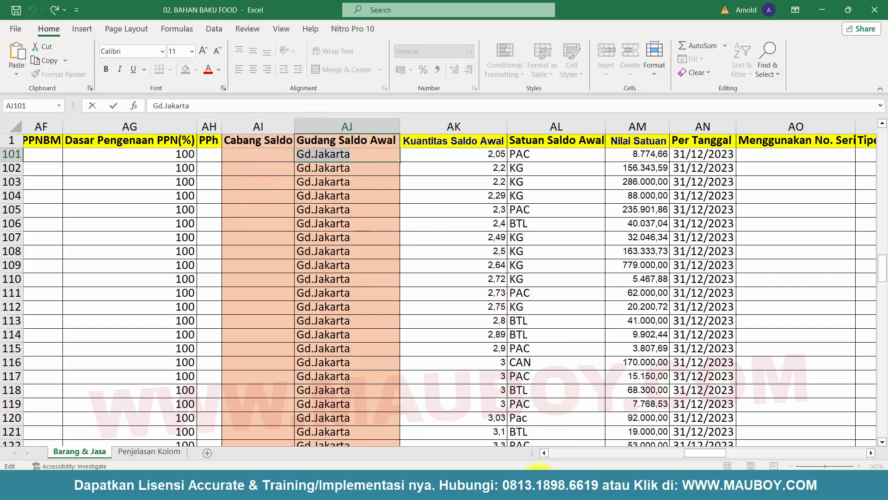
{"action": "left_click", "coordinate": [539, 468]}
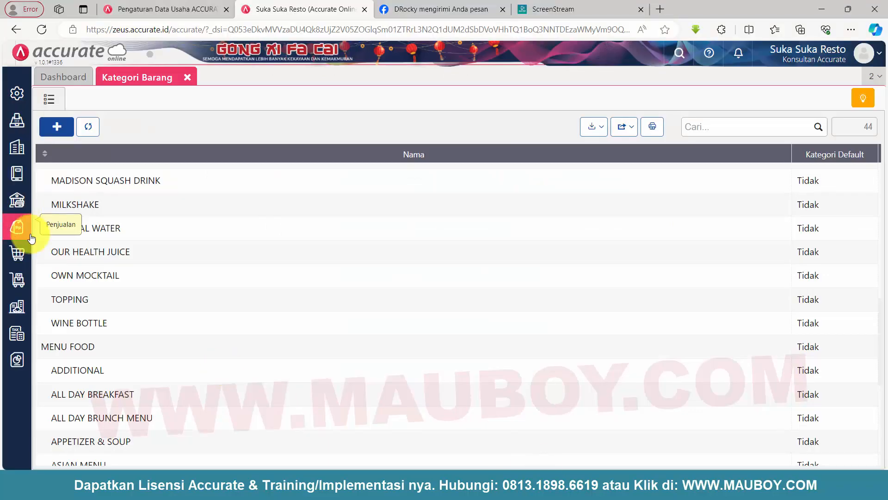
- Rename the existing Utama warehouse in the Gudang list to Gd.Jakarta and save it
{"action": "left_click", "coordinate": [18, 279]}
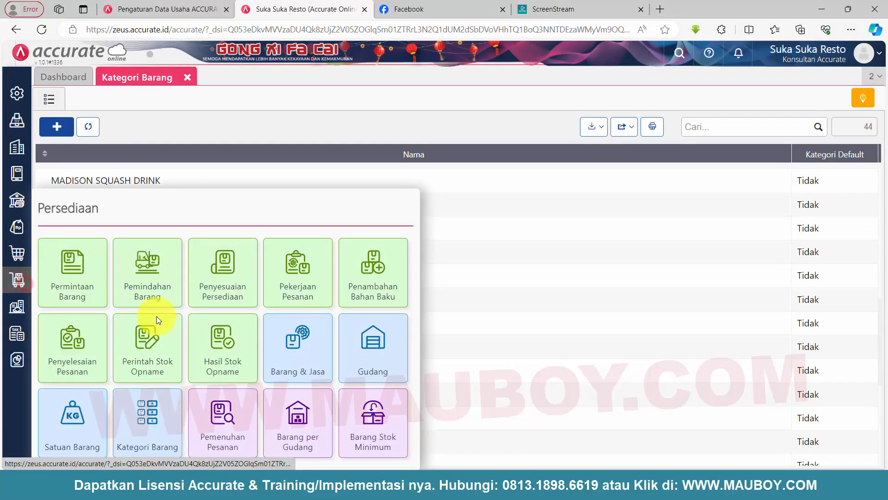
{"action": "left_click", "coordinate": [378, 365]}
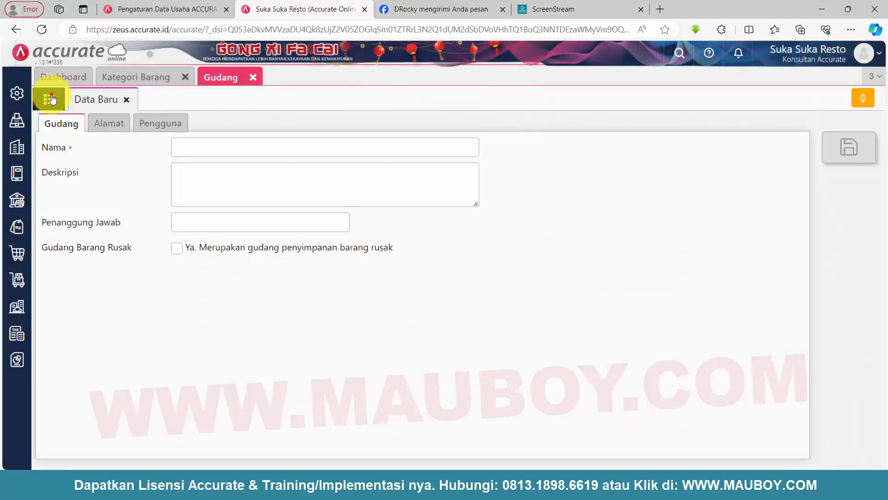
{"action": "left_click", "coordinate": [50, 99]}
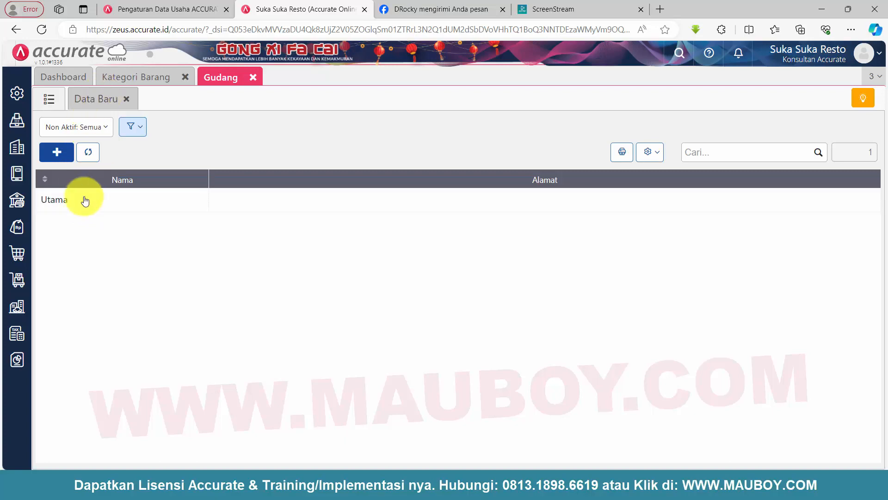
{"action": "left_click", "coordinate": [85, 195]}
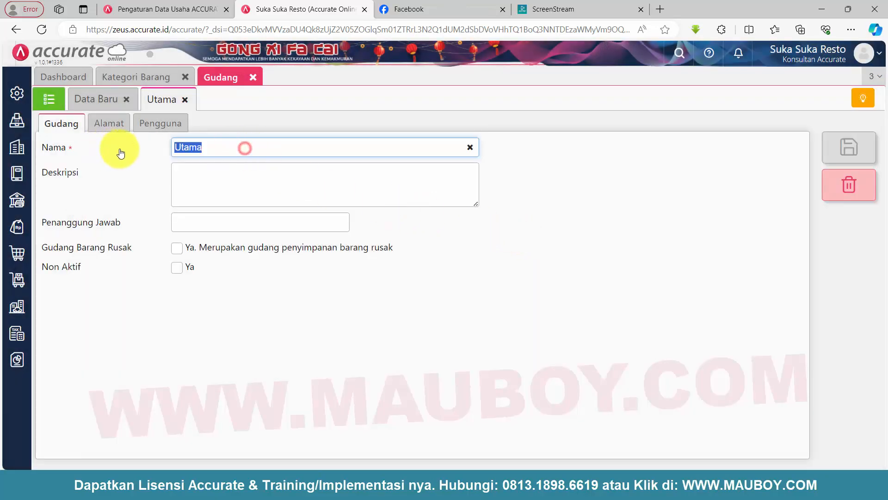
{"action": "type", "text": "Gd.Jakarta"}
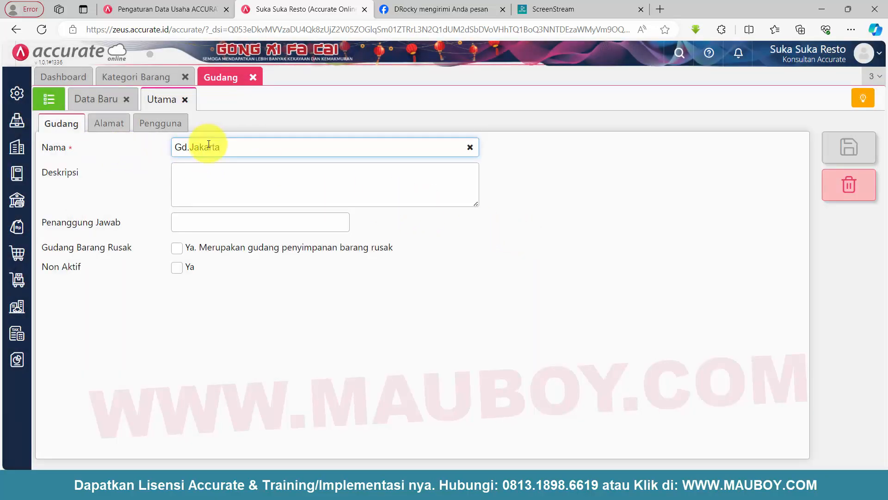
{"action": "left_click", "coordinate": [856, 155]}
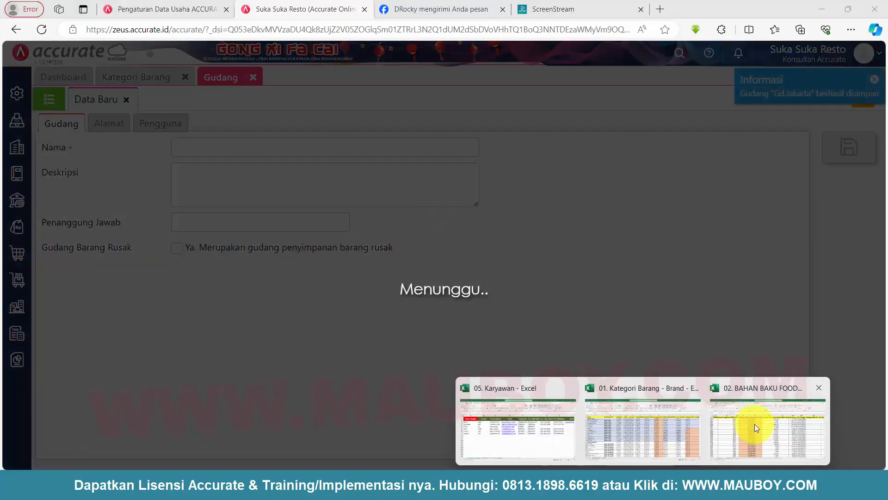
- Switch to the 02. BAHAN BAKU FOOD workbook in Excel and examine the opening-balance quantity, unit, unit value and date columns
{"action": "left_click", "coordinate": [753, 426]}
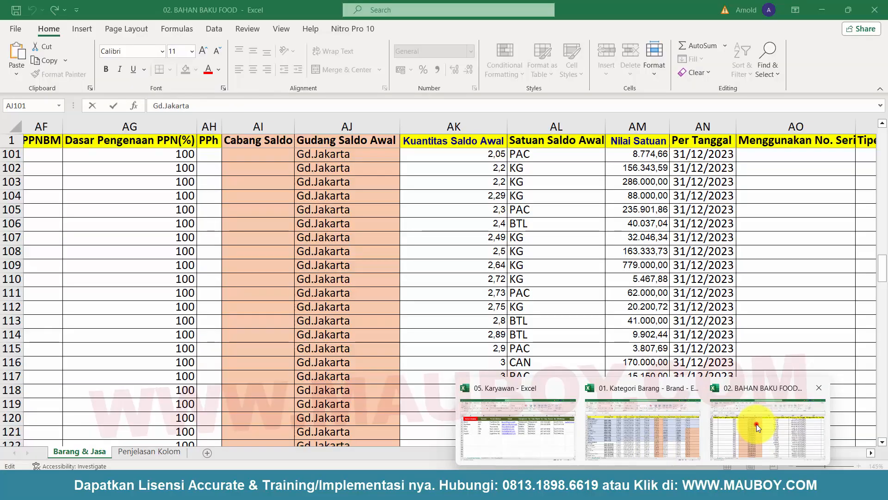
{"action": "left_click", "coordinate": [574, 277]}
{"action": "left_click", "coordinate": [473, 156]}
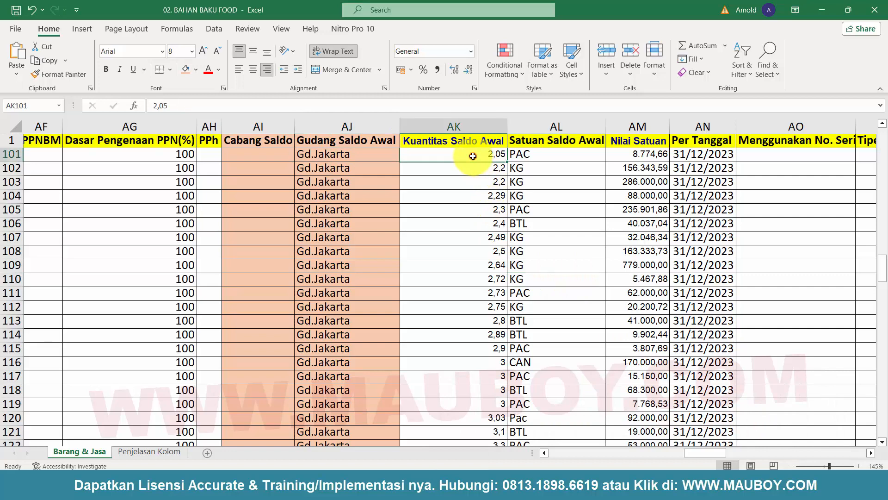
{"action": "left_click", "coordinate": [709, 153]}
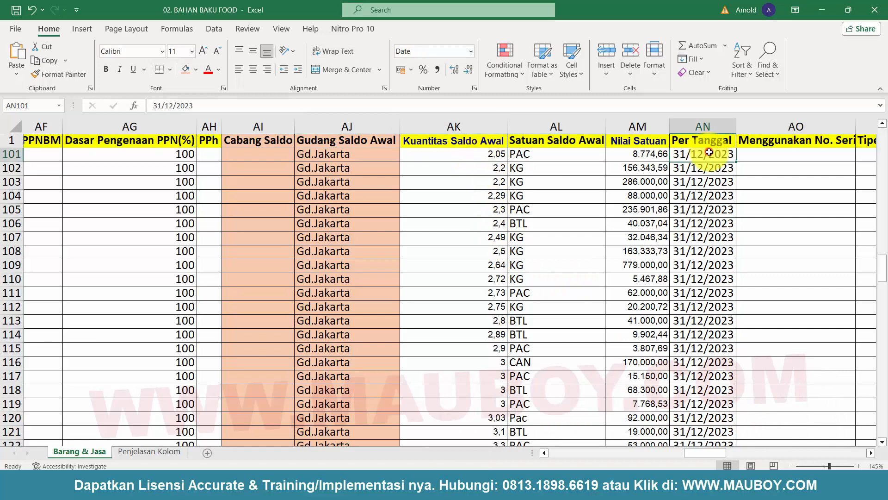
{"action": "left_click", "coordinate": [481, 157]}
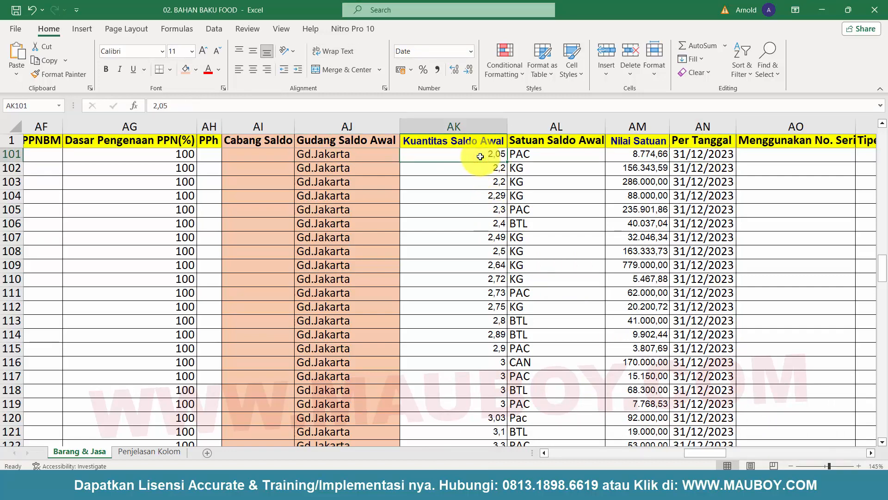
{"action": "left_click_drag", "start_coordinate": [480, 156], "coordinate": [657, 222]}
{"action": "left_click", "coordinate": [654, 181]}
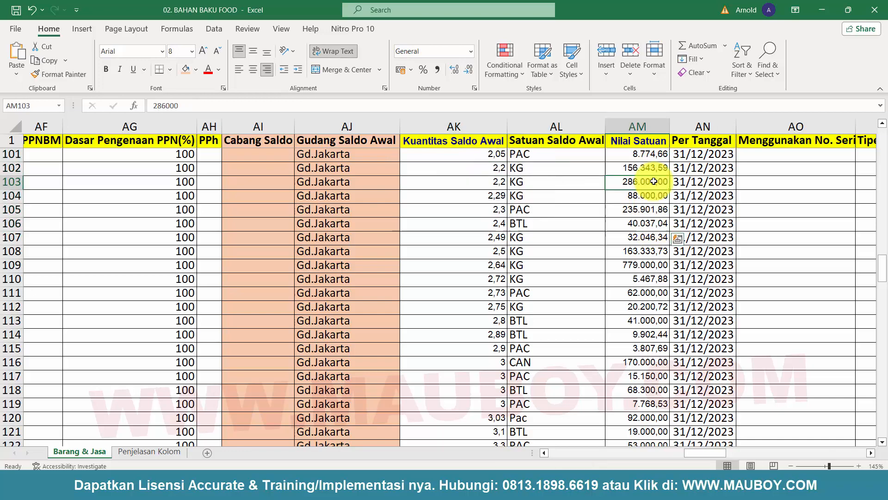
{"action": "left_click", "coordinate": [639, 126]}
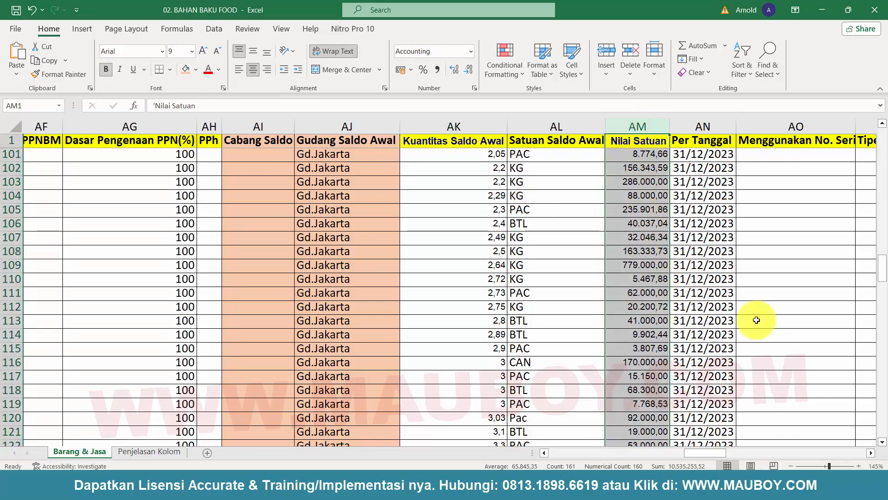
{"action": "left_click", "coordinate": [709, 125]}
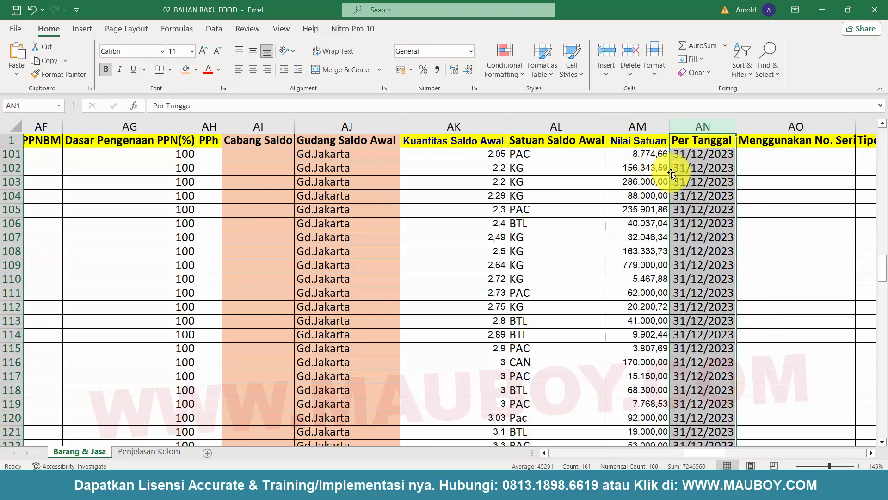
{"action": "left_click", "coordinate": [716, 195]}
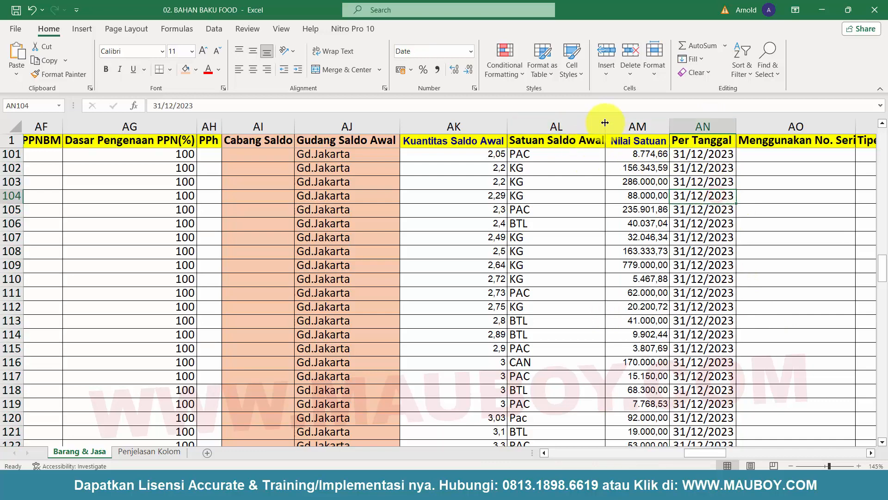
{"action": "left_click", "coordinate": [589, 125]}
{"action": "left_click", "coordinate": [639, 126]}
{"action": "left_click", "coordinate": [706, 126]}
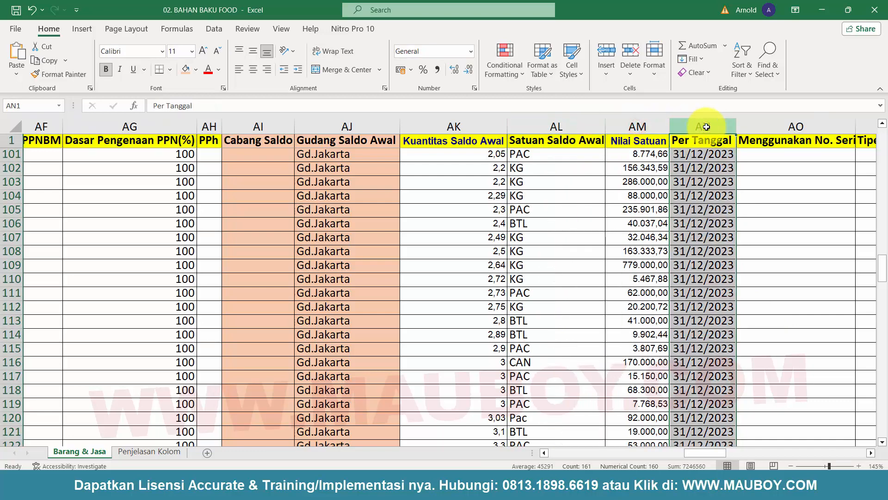
- Recheck the Gudang Saldo Awal, Dasar Pengenaan PPN(%) and PPN columns of the Barang & Jasa sheet
{"action": "left_click", "coordinate": [328, 128]}
{"action": "left_click", "coordinate": [144, 139]}
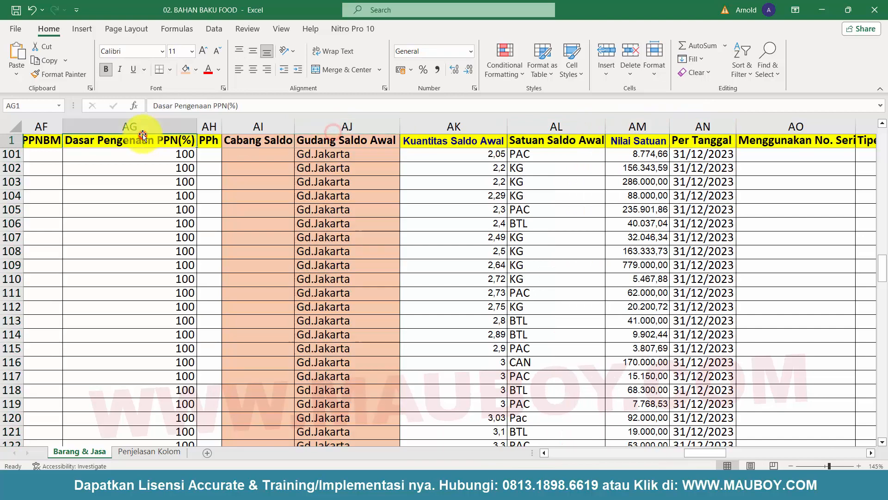
{"action": "mouse_move", "coordinate": [619, 463]}
{"action": "left_click", "coordinate": [194, 278]}
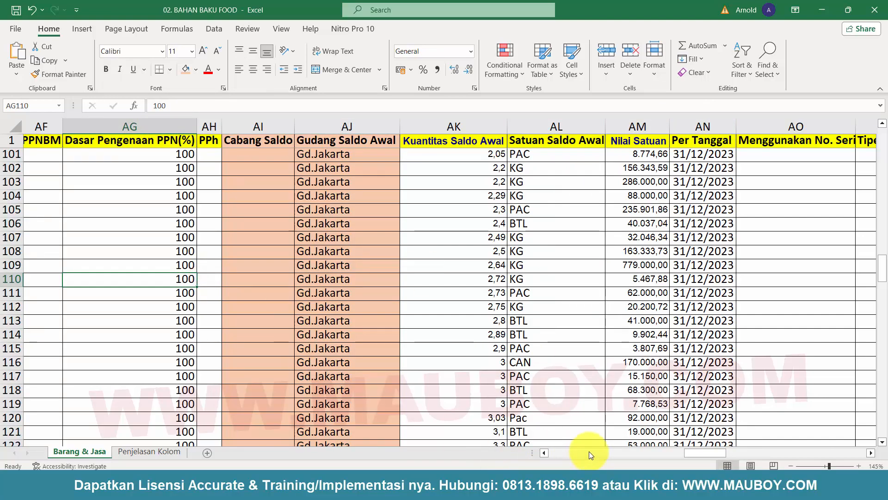
{"action": "left_click_drag", "start_coordinate": [695, 457], "coordinate": [670, 454]}
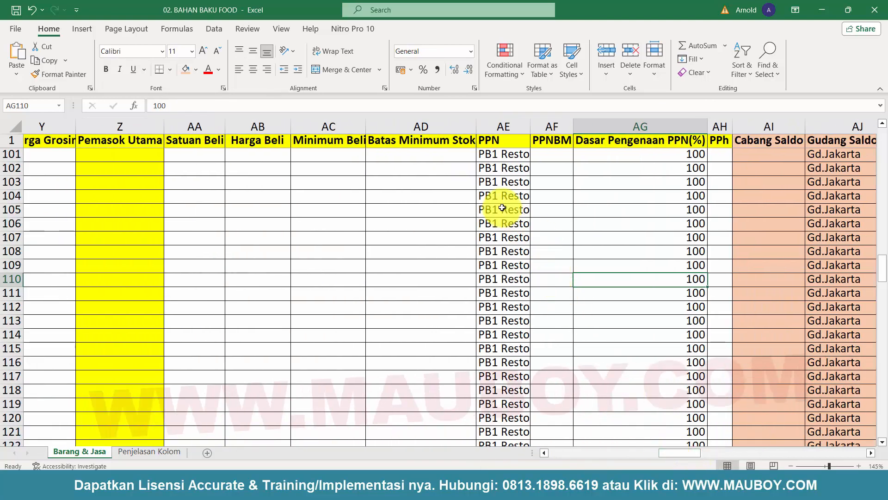
{"action": "left_click", "coordinate": [497, 157]}
{"action": "left_click_drag", "start_coordinate": [642, 158], "coordinate": [671, 366]}
{"action": "left_click_drag", "start_coordinate": [692, 456], "coordinate": [711, 455]}
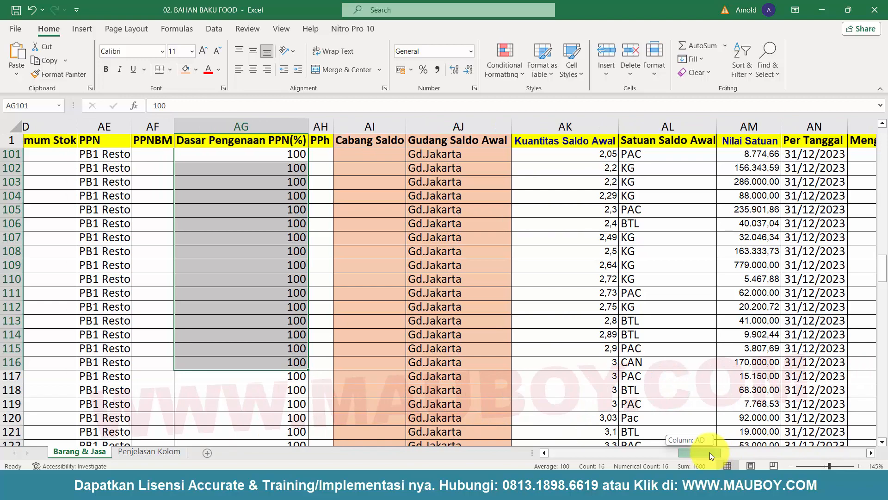
- Review the item category, code, name and unit columns, from Kategori Barang through the additional Satuan columns
{"action": "left_click_drag", "start_coordinate": [710, 454], "coordinate": [544, 451]}
{"action": "left_click", "coordinate": [123, 307]}
{"action": "left_click", "coordinate": [42, 306]}
{"action": "scroll", "coordinate": [174, 341], "scroll_direction": "down", "scroll_amount": 1}
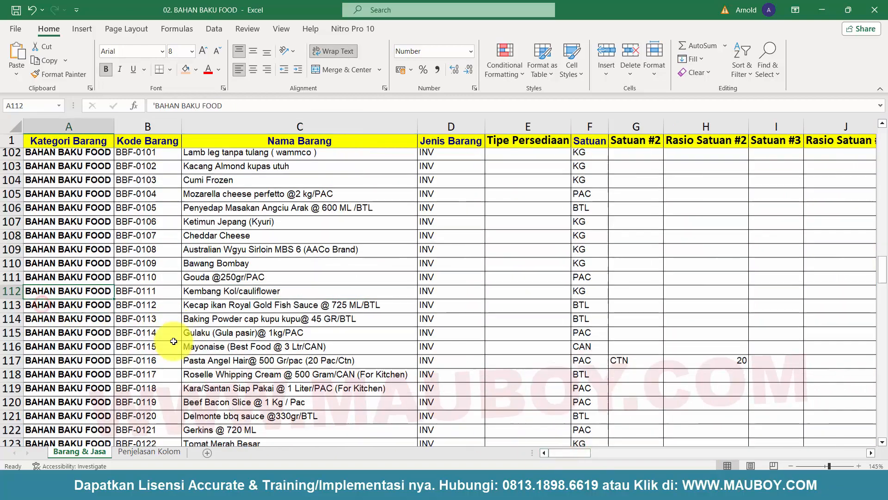
{"action": "scroll", "coordinate": [174, 340], "scroll_direction": "up", "scroll_amount": 18}
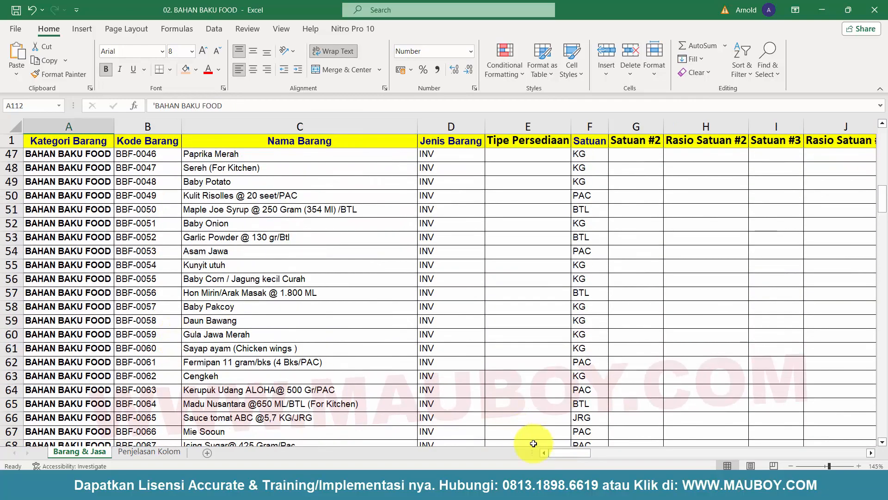
{"action": "left_click_drag", "start_coordinate": [559, 451], "coordinate": [602, 453]}
- Read the column explanations on the Penjelasan Kolom sheet
{"action": "left_click", "coordinate": [149, 451]}
{"action": "left_click", "coordinate": [257, 306]}
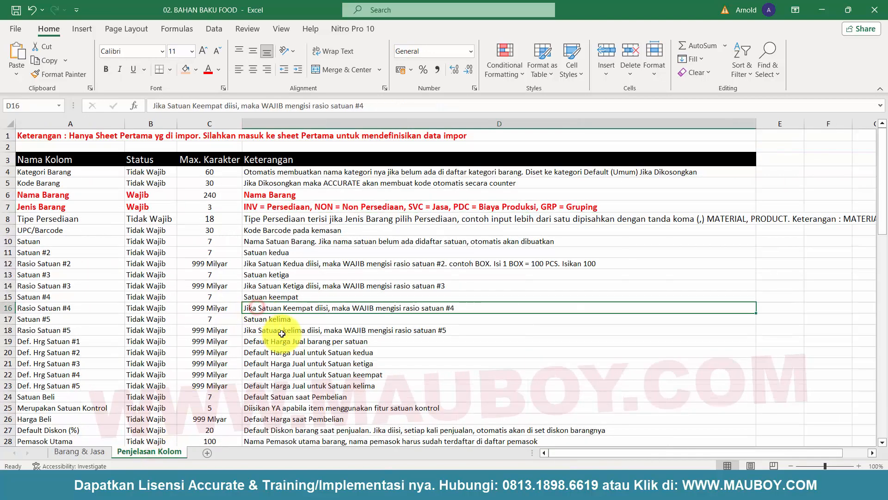
{"action": "scroll", "coordinate": [287, 332], "scroll_direction": "down", "scroll_amount": 18}
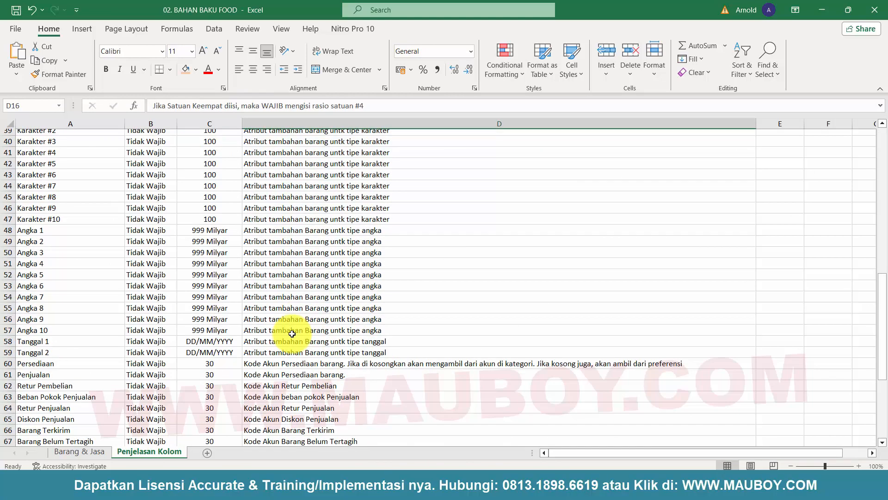
- Return to the first rows of the Barang & Jasa sheet and check the Jenis Barang entries
{"action": "left_click", "coordinate": [96, 444]}
{"action": "left_click", "coordinate": [410, 333]}
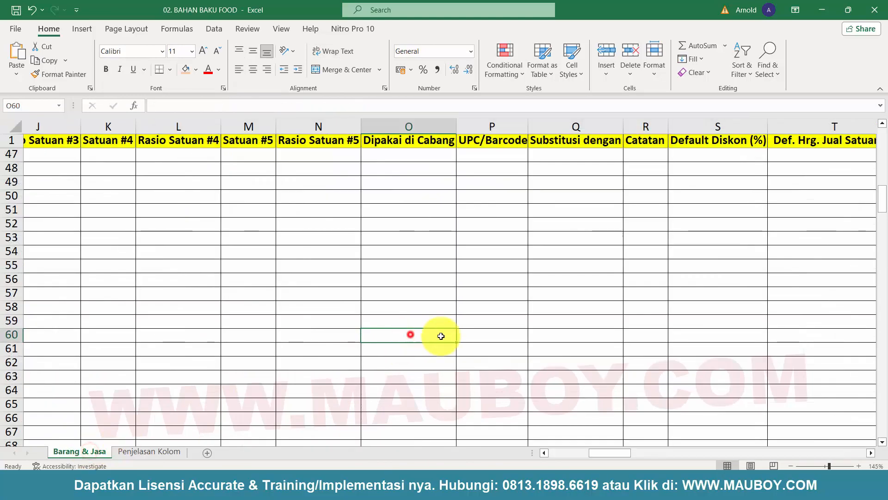
{"action": "scroll", "coordinate": [521, 377], "scroll_direction": "up", "scroll_amount": 14}
{"action": "scroll", "coordinate": [608, 446], "scroll_direction": "up", "scroll_amount": 3, "text": "ctrl"}
{"action": "left_click_drag", "start_coordinate": [608, 447], "coordinate": [548, 453]}
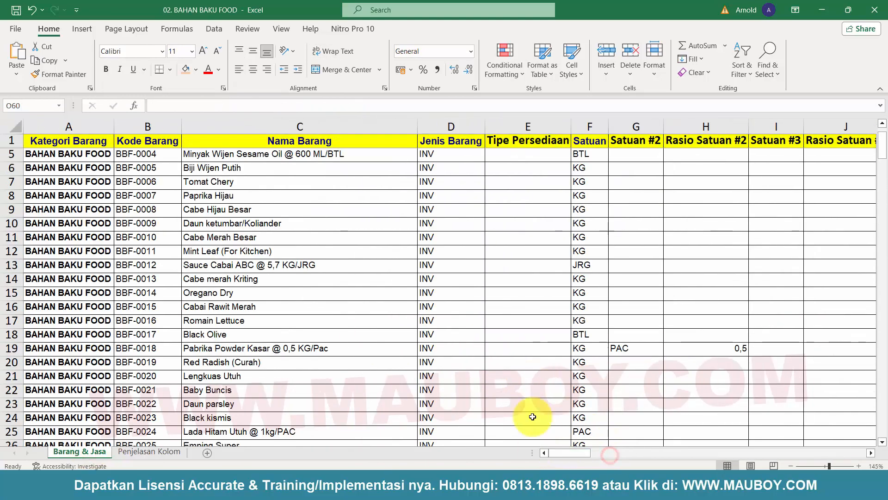
{"action": "scroll", "coordinate": [441, 272], "scroll_direction": "up", "scroll_amount": 1}
{"action": "left_click", "coordinate": [445, 171]}
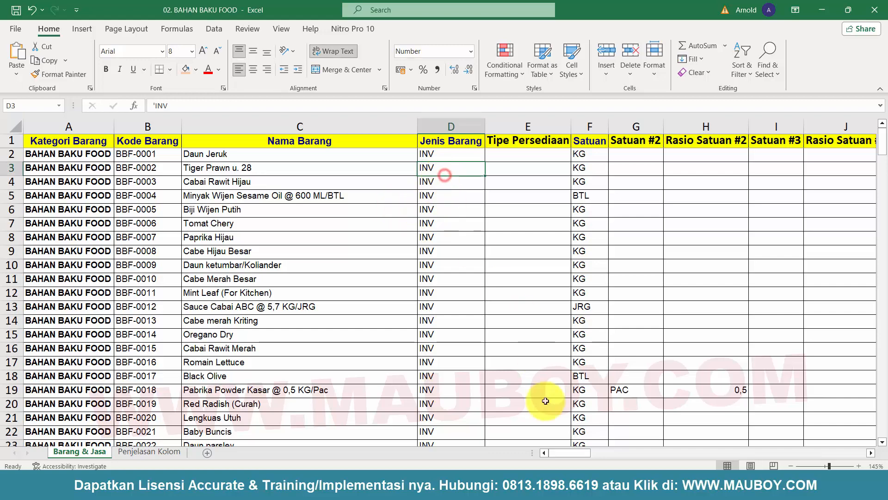
- Switch to Accurate Online, check the warehouse list, and close the Gudang and Kategori Barang pages
{"action": "key", "text": "alt+Tab"}
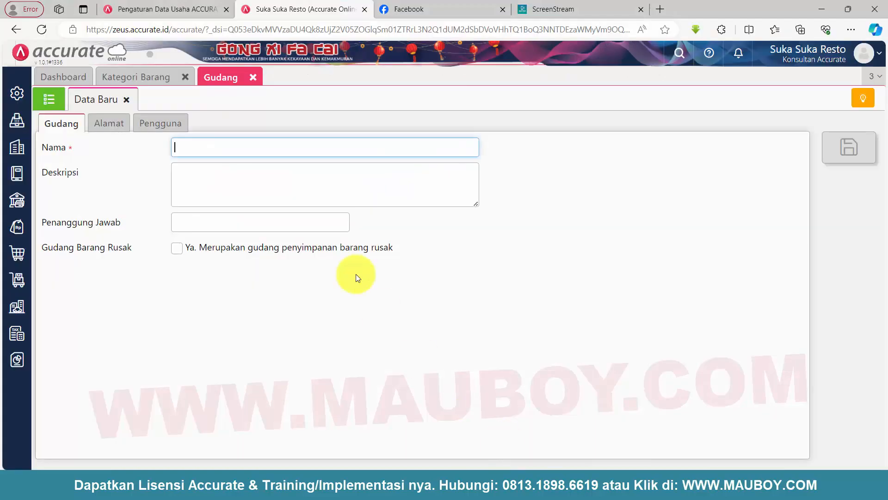
{"action": "left_click", "coordinate": [49, 99]}
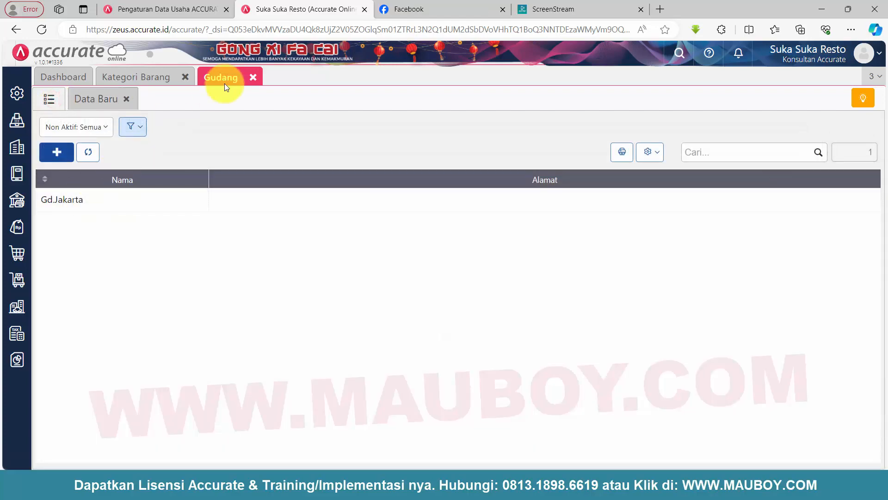
{"action": "left_click", "coordinate": [253, 77]}
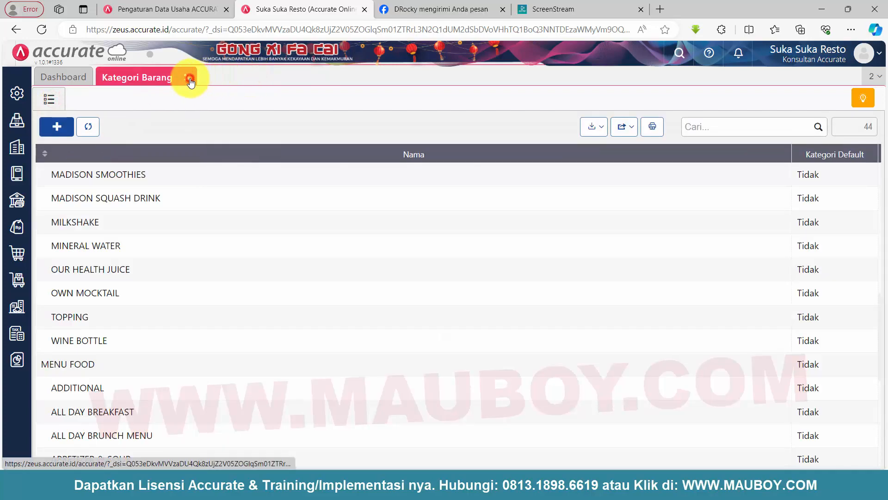
{"action": "left_click", "coordinate": [190, 82]}
- Open the Barang & Jasa module in Persediaan and show its item list
{"action": "left_click", "coordinate": [21, 279]}
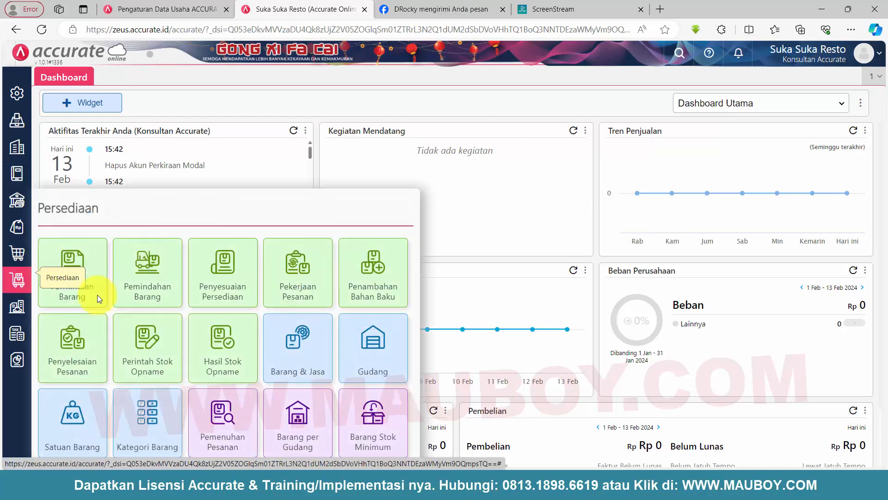
{"action": "left_click", "coordinate": [307, 356]}
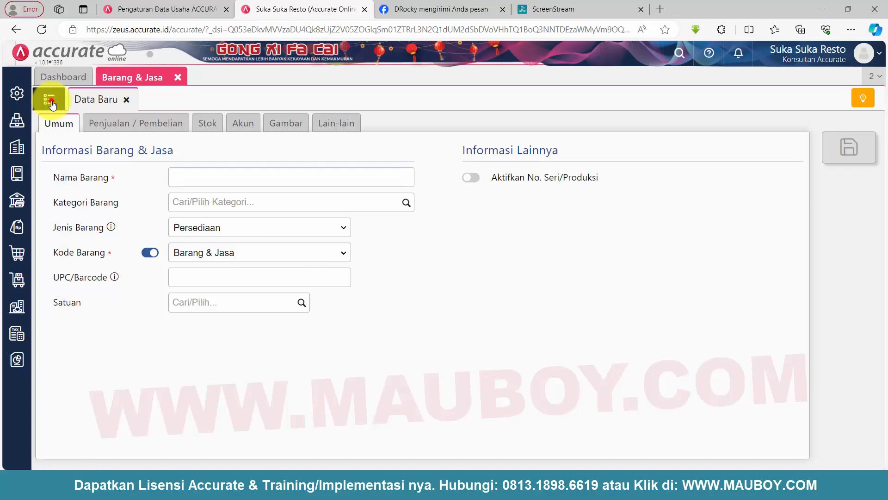
{"action": "left_click", "coordinate": [50, 102]}
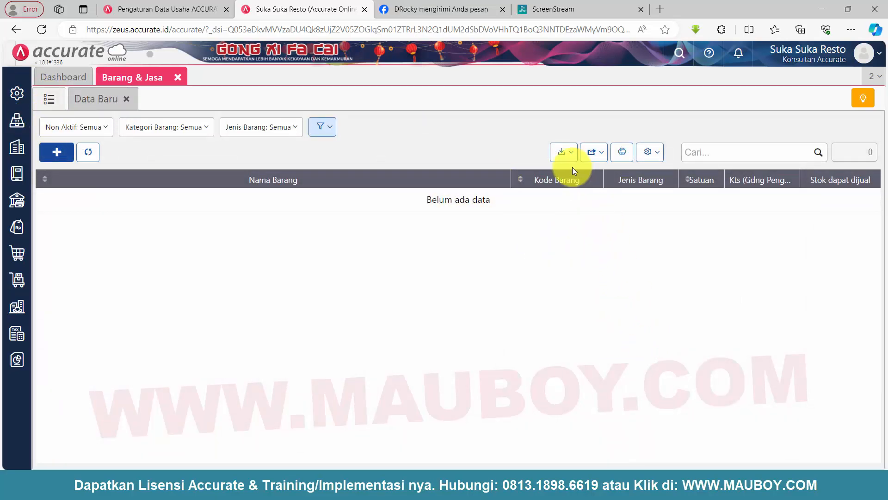
- Switch back to the 02. BAHAN BAKU FOOD workbook and select the PPN column AE on the Barang & Jasa sheet
{"action": "left_click", "coordinate": [636, 483]}
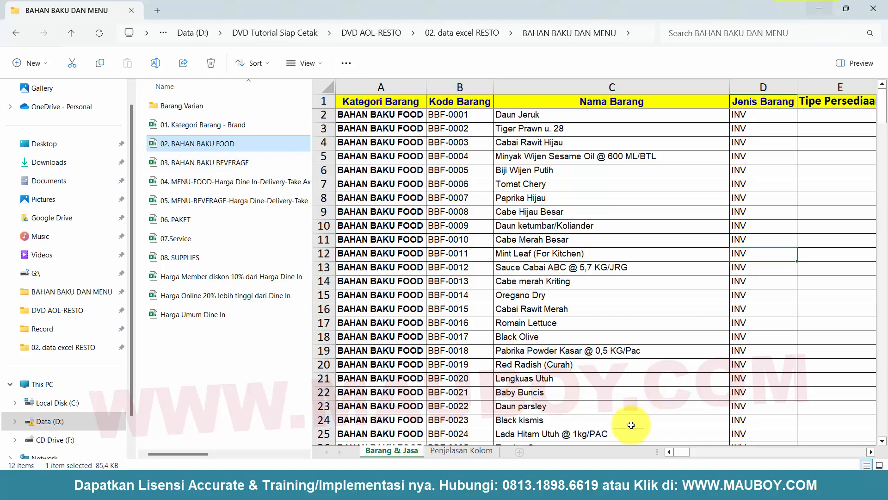
{"action": "left_click_drag", "start_coordinate": [684, 452], "coordinate": [761, 443]}
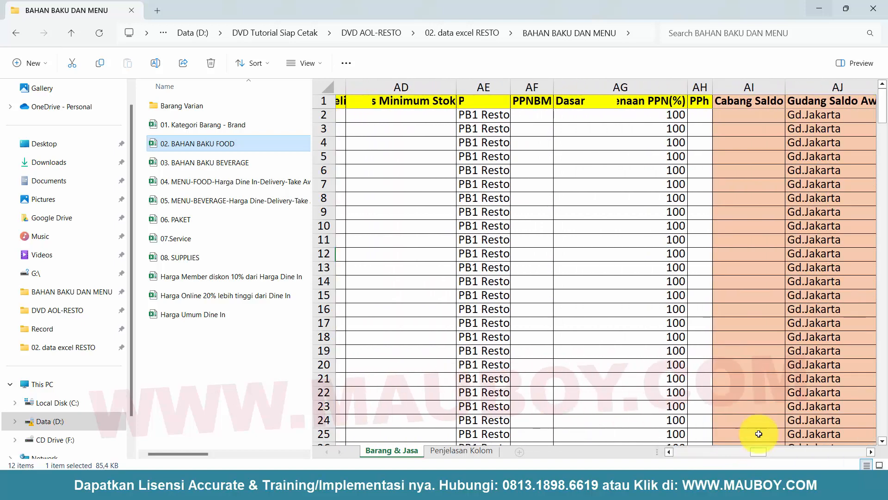
{"action": "left_click", "coordinate": [479, 88]}
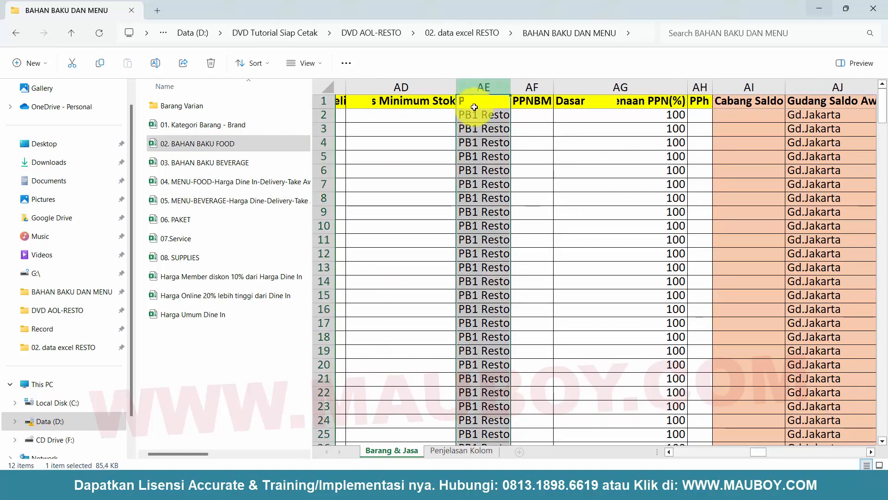
- Switch to Accurate Online and show the tax list in the company's Pajak module
{"action": "left_click", "coordinate": [819, 8]}
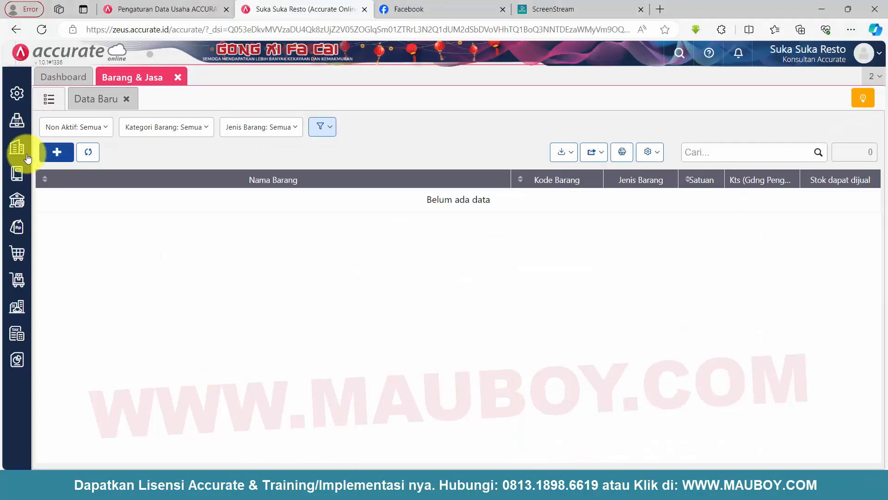
{"action": "left_click", "coordinate": [17, 149]}
{"action": "left_click", "coordinate": [229, 238]}
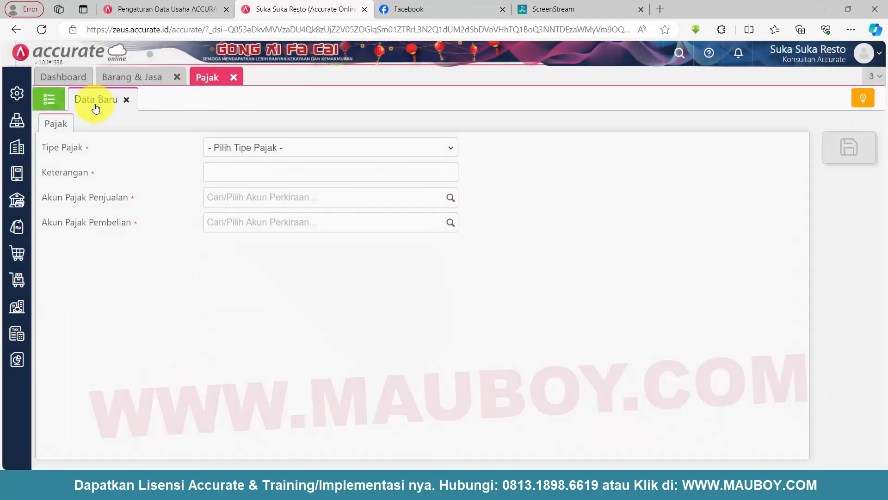
{"action": "left_click", "coordinate": [49, 99]}
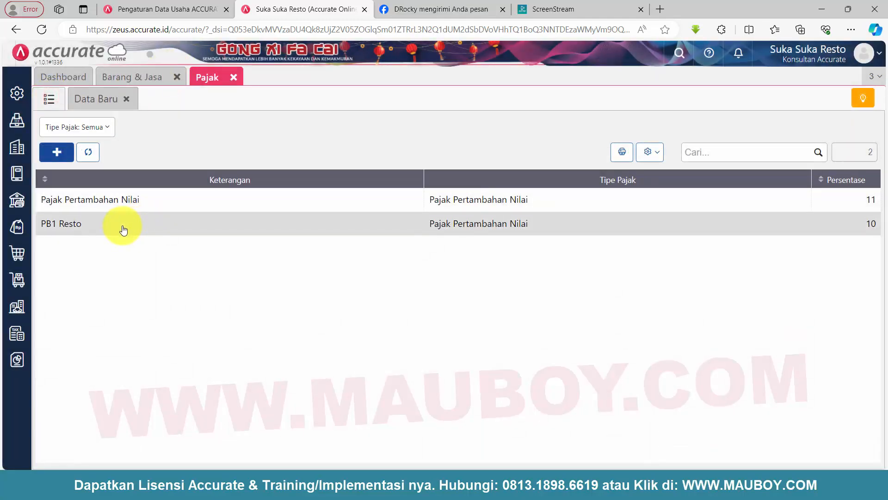
- Check the Gudang Saldo Awal column in the 02. BAHAN BAKU FOOD workbook against the Gudang list in Accurate Online
{"action": "key", "text": "alt+Tab"}
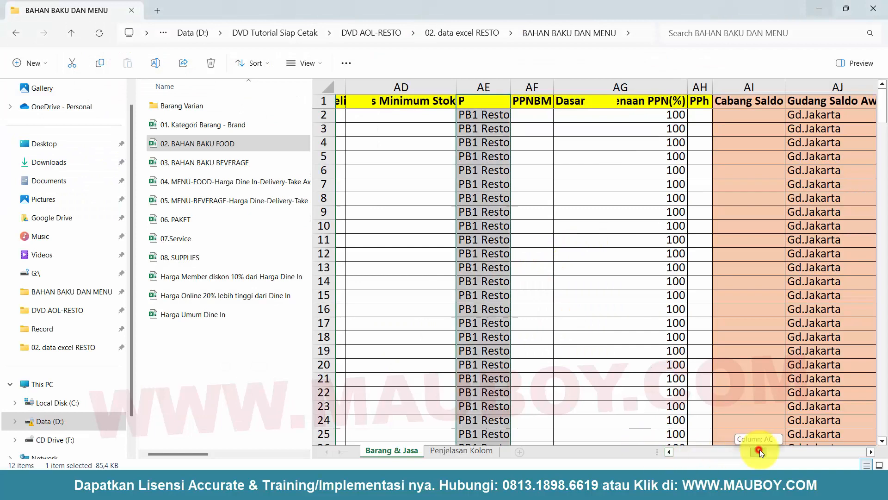
{"action": "left_click_drag", "start_coordinate": [759, 451], "coordinate": [762, 451]}
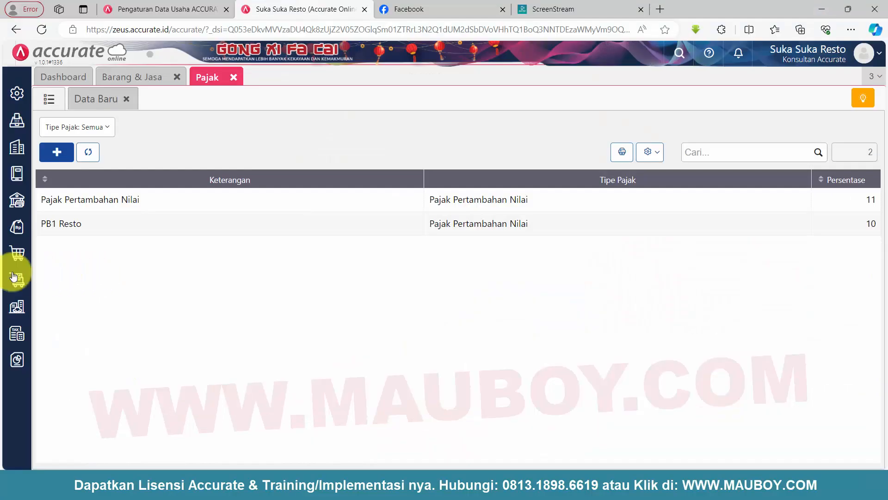
{"action": "mouse_move", "coordinate": [17, 279]}
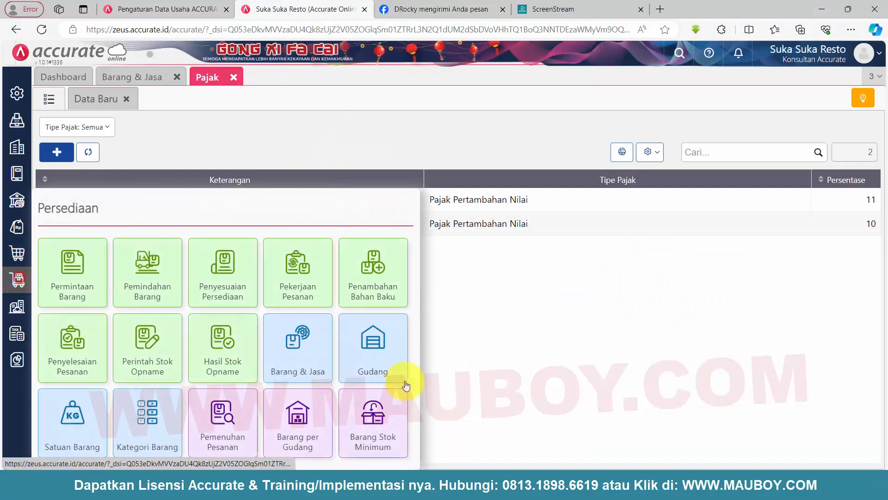
{"action": "left_click", "coordinate": [391, 363]}
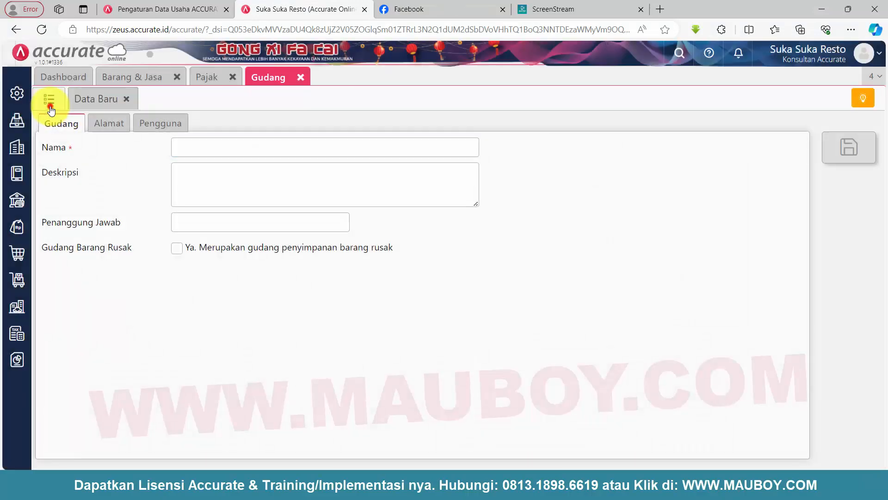
{"action": "left_click", "coordinate": [50, 105]}
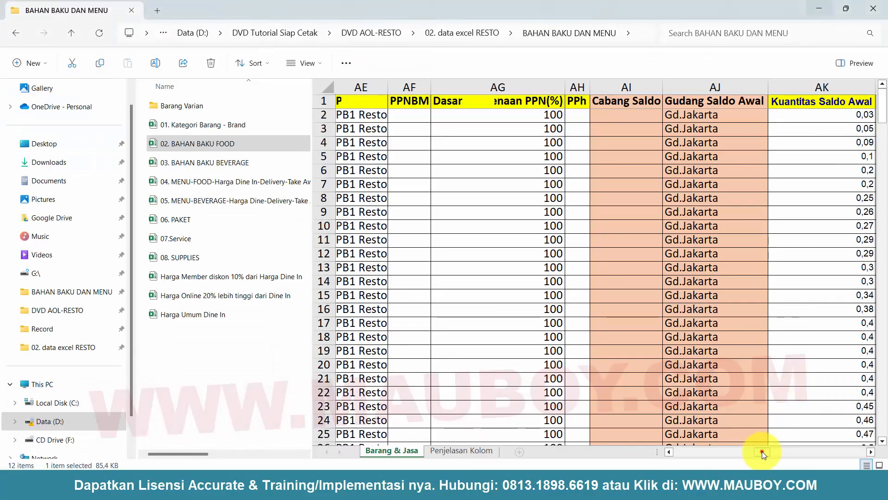
- Bring the workbook back to its first columns and close the Gudang and Pajak pages in Accurate Online
{"action": "left_click_drag", "start_coordinate": [762, 452], "coordinate": [645, 450]}
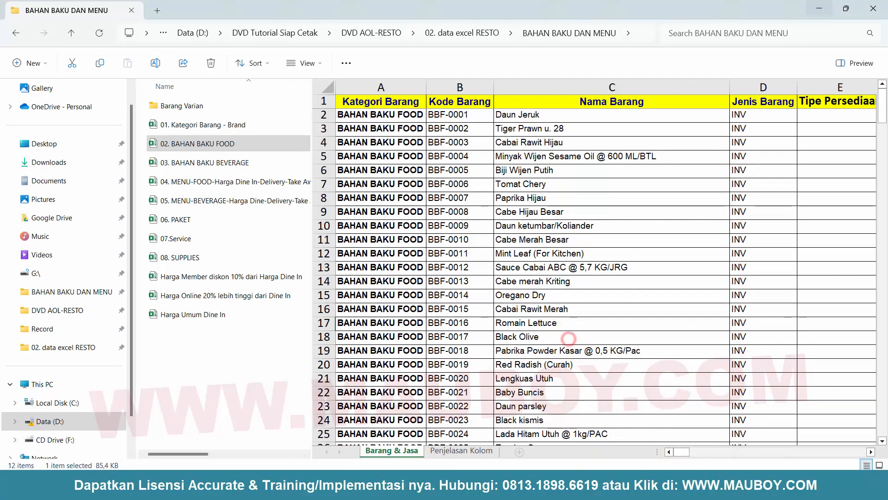
{"action": "left_click", "coordinate": [542, 483]}
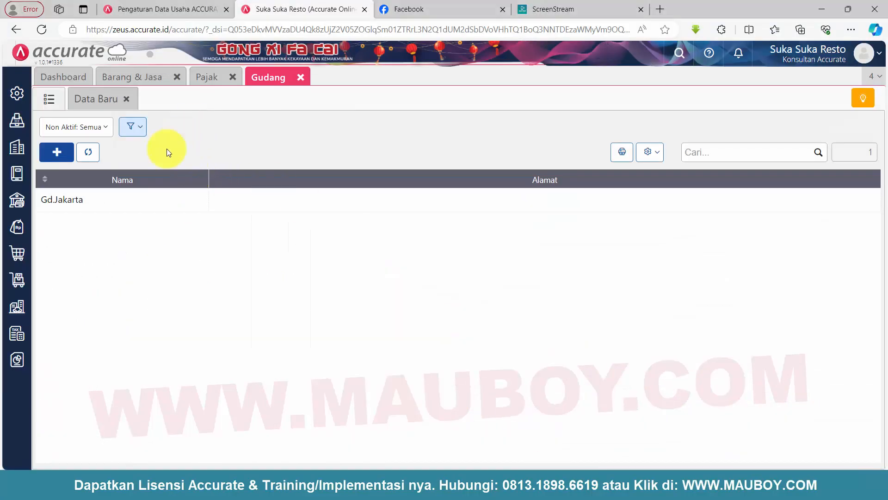
{"action": "left_click", "coordinate": [301, 77]}
{"action": "left_click", "coordinate": [233, 77]}
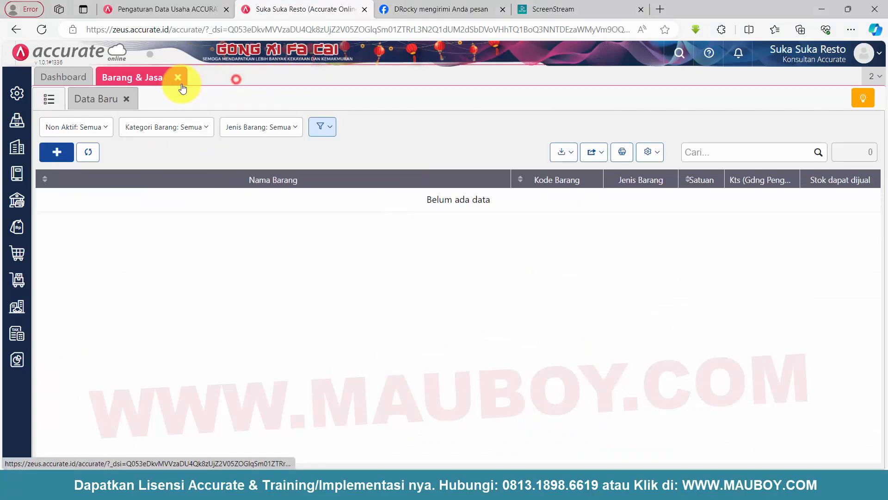
- Start an import from Excel for the Barang & Jasa item list
{"action": "mouse_move", "coordinate": [17, 278]}
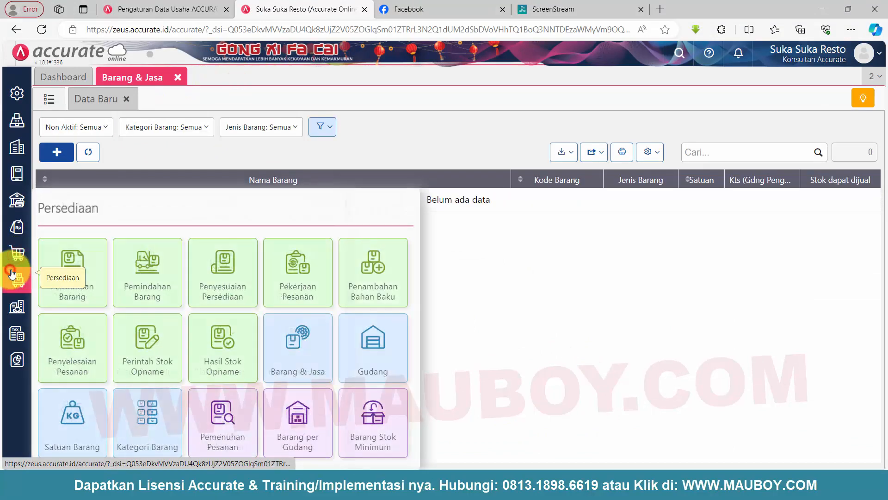
{"action": "left_click", "coordinate": [303, 365]}
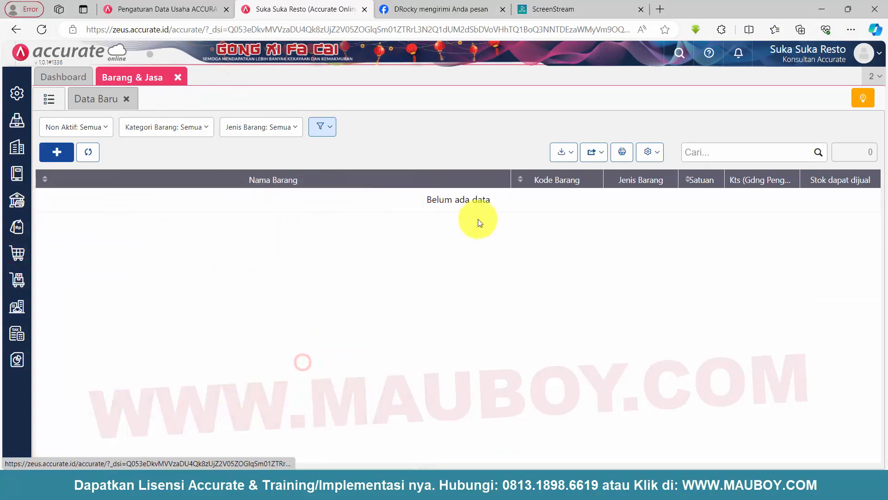
{"action": "left_click", "coordinate": [568, 159]}
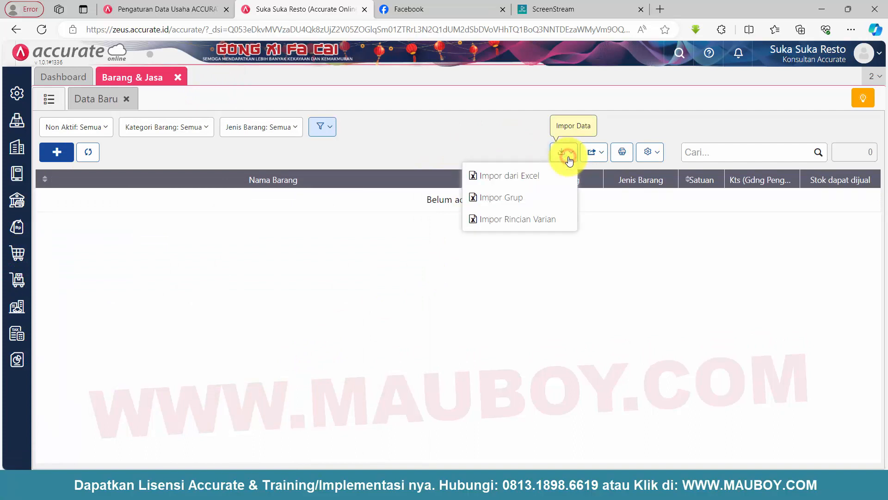
{"action": "left_click", "coordinate": [515, 180]}
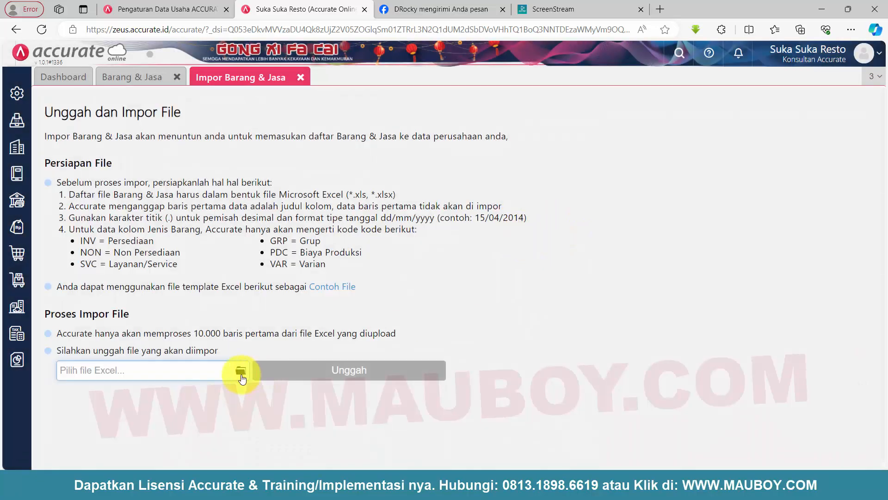
- Select 02. BAHAN BAKU FOOD from the BAHAN BAKU DAN MENU folder and upload it for the import
{"action": "left_click", "coordinate": [240, 372]}
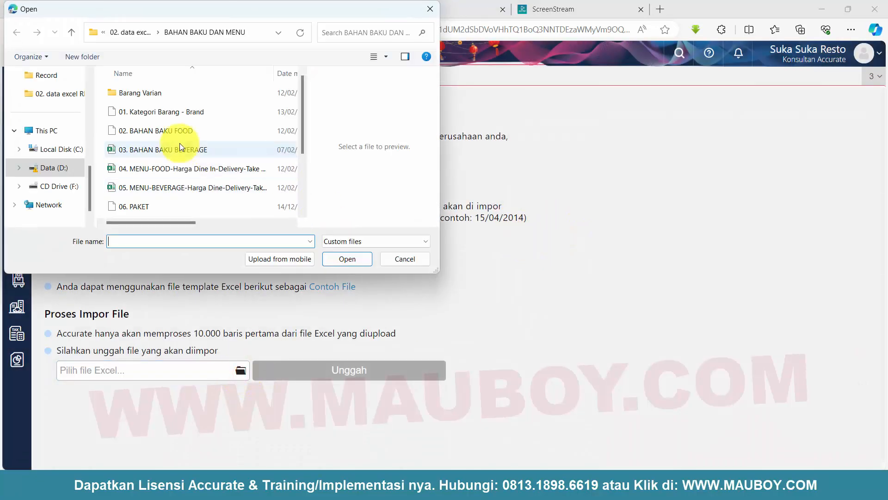
{"action": "left_click", "coordinate": [194, 134]}
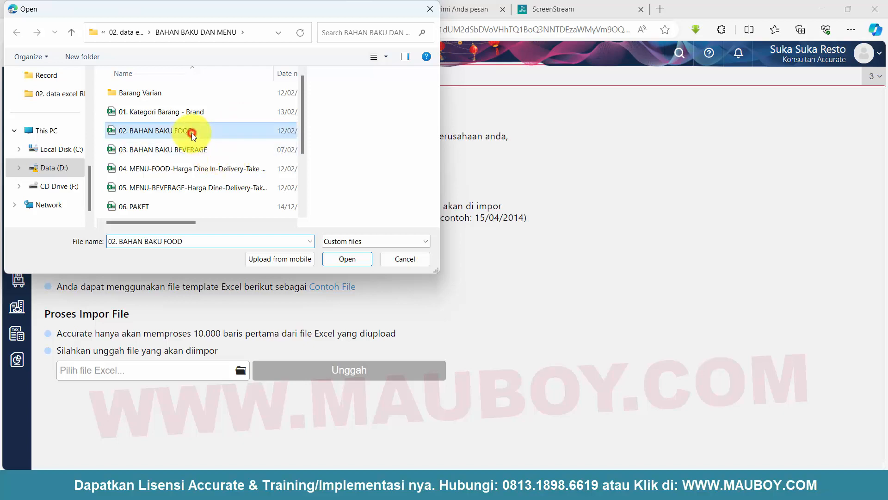
{"action": "left_click", "coordinate": [346, 260]}
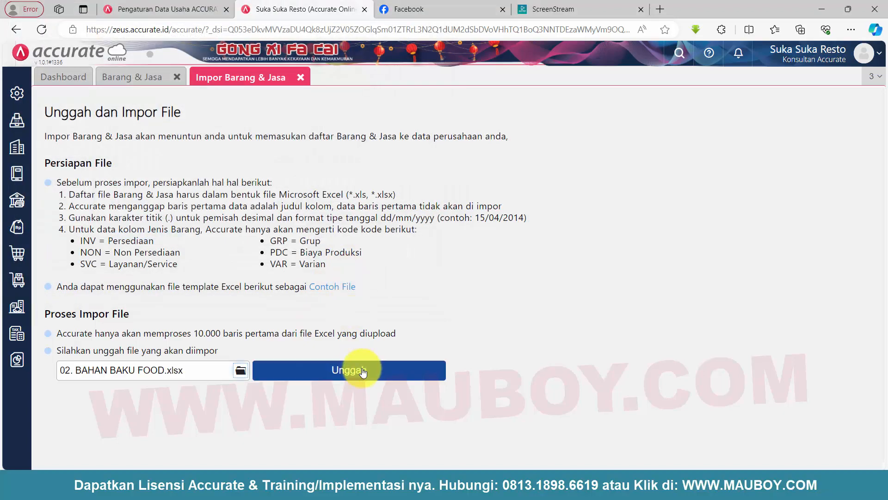
{"action": "left_click", "coordinate": [367, 368]}
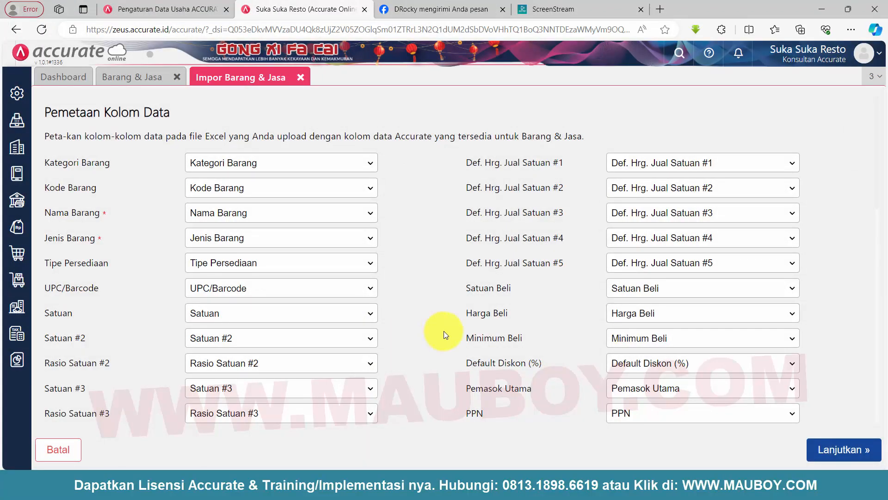
- Review the column mapping down to the Stok Awal and Akun Perkiraan sections and accept it
{"action": "scroll", "coordinate": [444, 331], "scroll_direction": "down", "scroll_amount": 6}
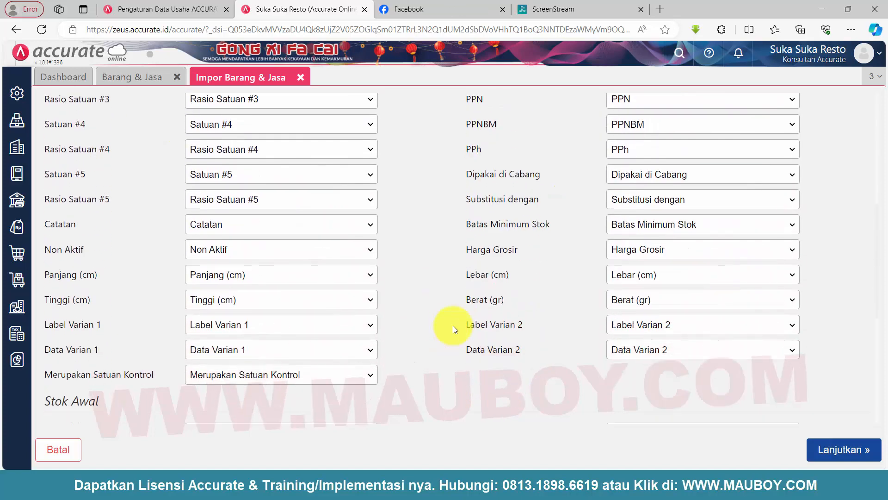
{"action": "scroll", "coordinate": [453, 328], "scroll_direction": "down", "scroll_amount": 7}
{"action": "scroll", "coordinate": [453, 326], "scroll_direction": "up", "scroll_amount": 13}
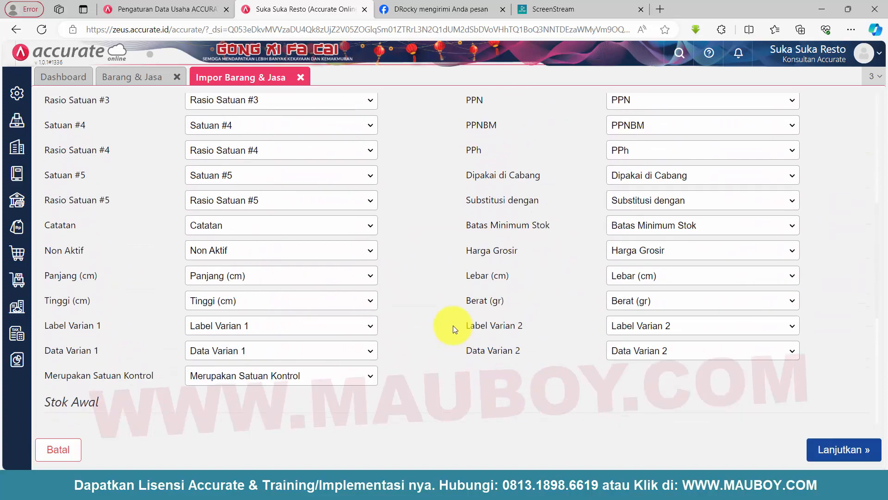
{"action": "scroll", "coordinate": [453, 326], "scroll_direction": "down", "scroll_amount": 2}
{"action": "scroll", "coordinate": [453, 325], "scroll_direction": "down", "scroll_amount": 11}
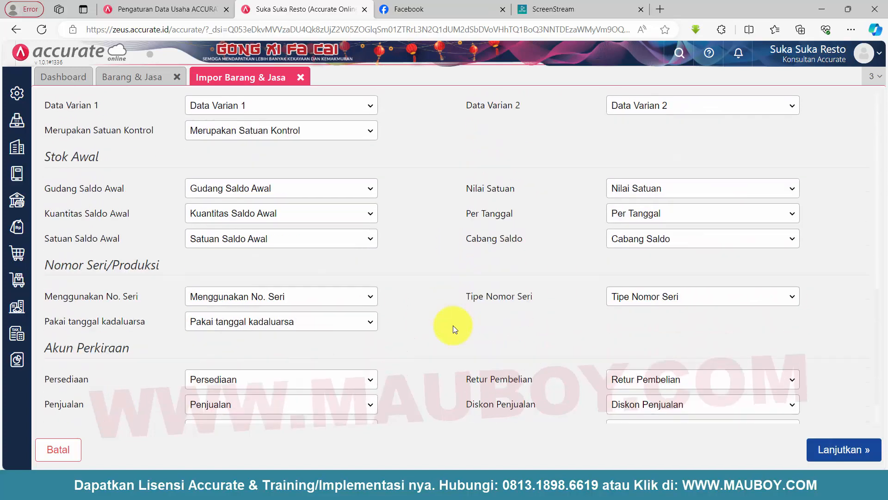
{"action": "left_click", "coordinate": [849, 450]}
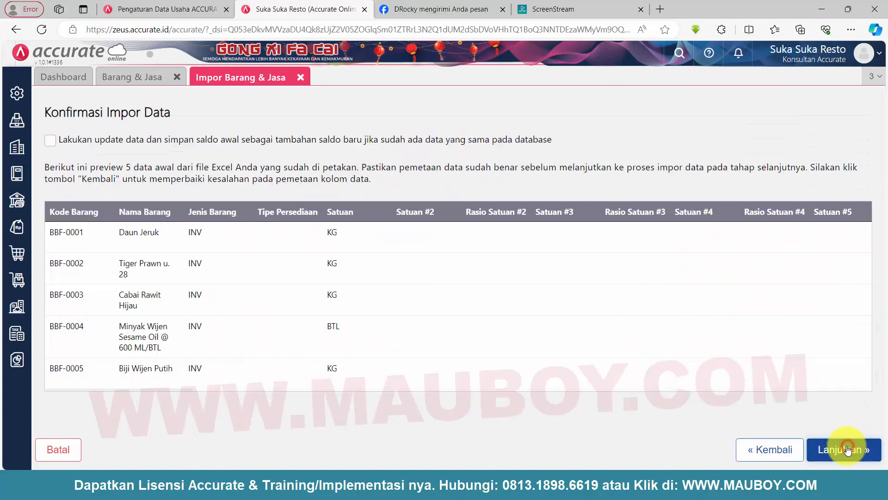
- Check the import preview rows, run the import with the update-existing-data option off, and close the result page
{"action": "left_click_drag", "start_coordinate": [132, 234], "coordinate": [326, 360]}
{"action": "left_click", "coordinate": [418, 190]}
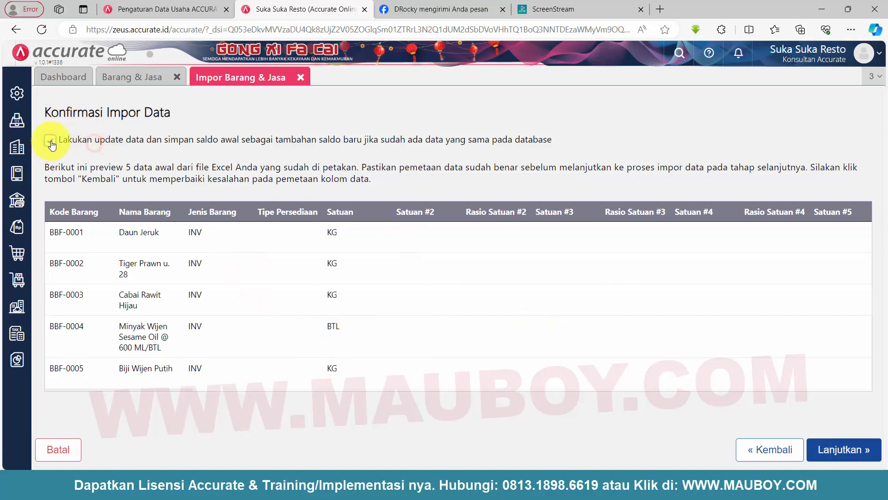
{"action": "left_click", "coordinate": [134, 76]}
{"action": "left_click", "coordinate": [234, 77]}
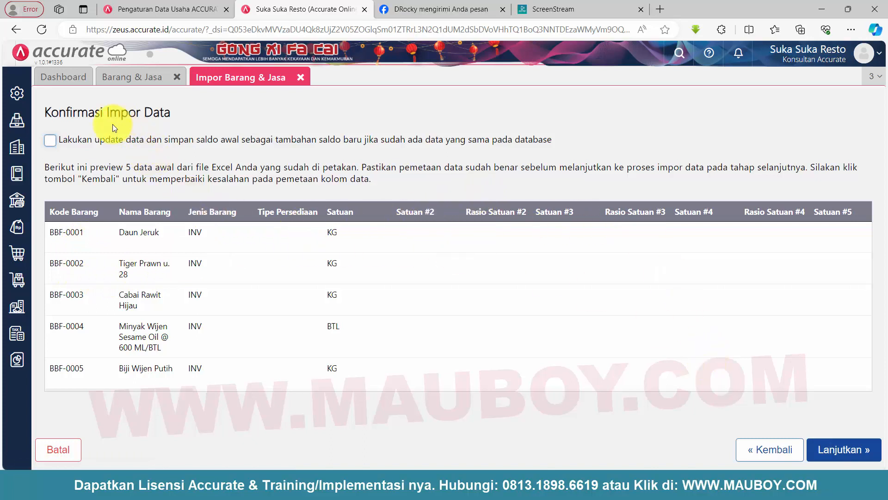
{"action": "left_click", "coordinate": [854, 448]}
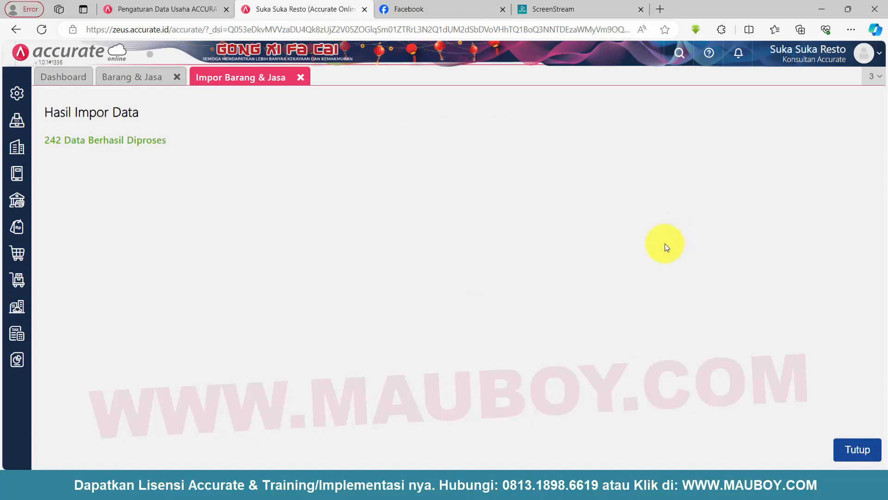
{"action": "left_click", "coordinate": [861, 459]}
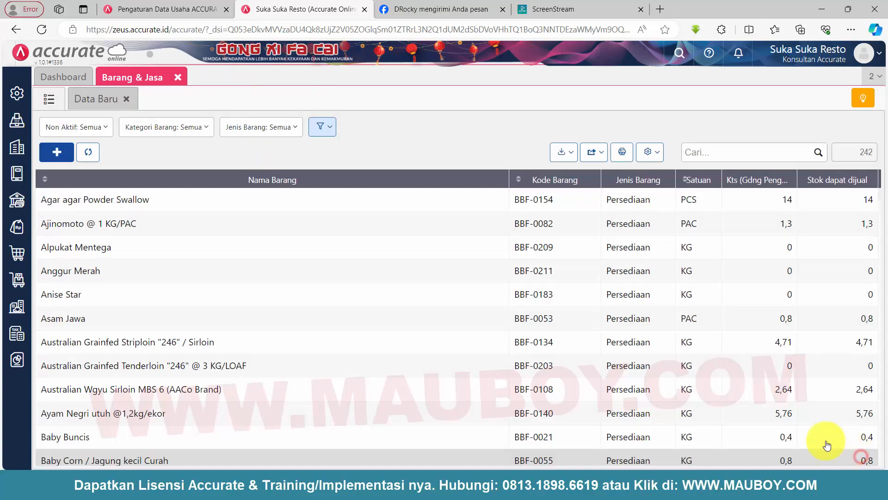
- Move the Kode Barang column to the front of the item list and add the Kategori Barang column right after it
{"action": "left_click_drag", "start_coordinate": [543, 180], "coordinate": [140, 185]}
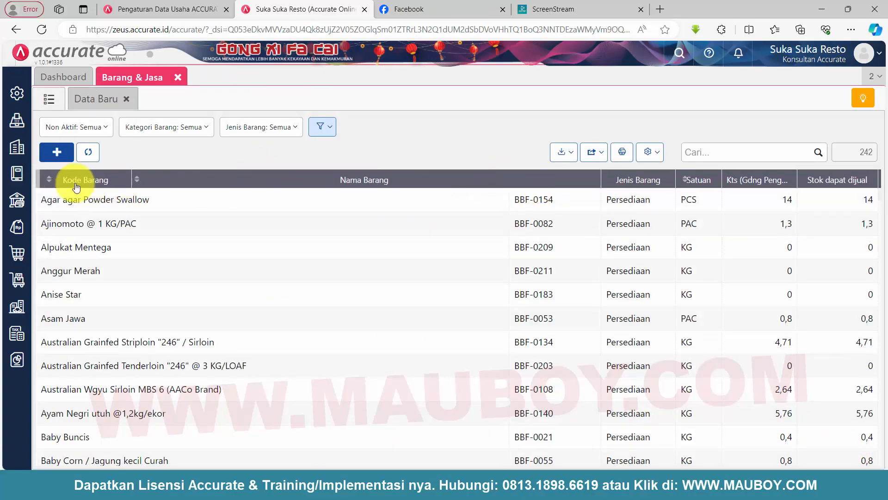
{"action": "left_click_drag", "start_coordinate": [76, 186], "coordinate": [74, 185]}
{"action": "left_click", "coordinate": [657, 160]}
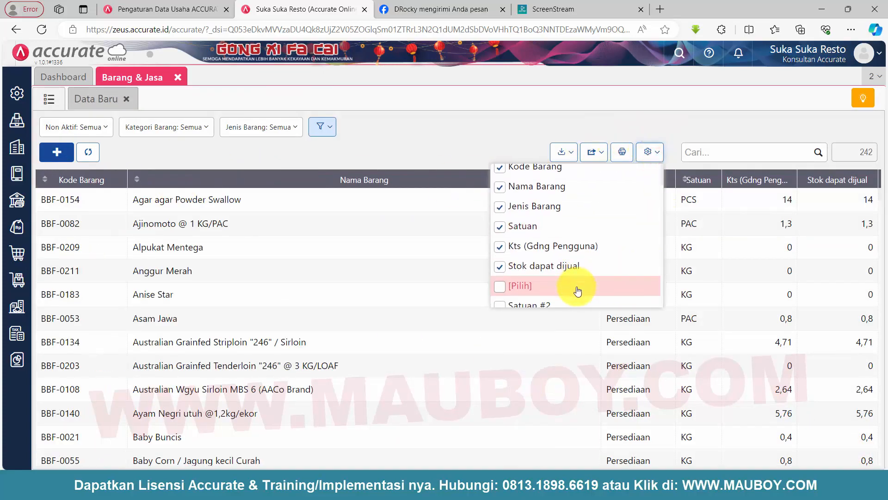
{"action": "scroll", "coordinate": [574, 289], "scroll_direction": "down", "scroll_amount": 2}
{"action": "scroll", "coordinate": [575, 278], "scroll_direction": "down", "scroll_amount": 2}
{"action": "left_click", "coordinate": [569, 240]}
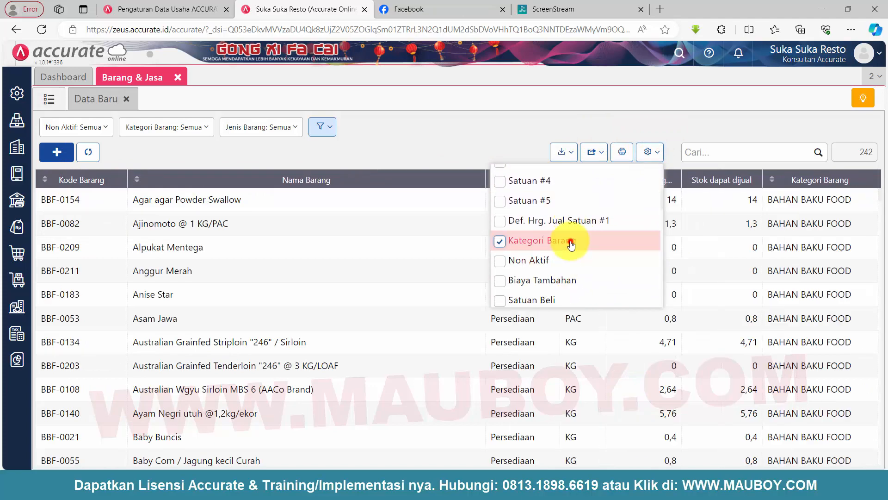
{"action": "left_click", "coordinate": [543, 84]}
{"action": "left_click_drag", "start_coordinate": [814, 179], "coordinate": [84, 167]}
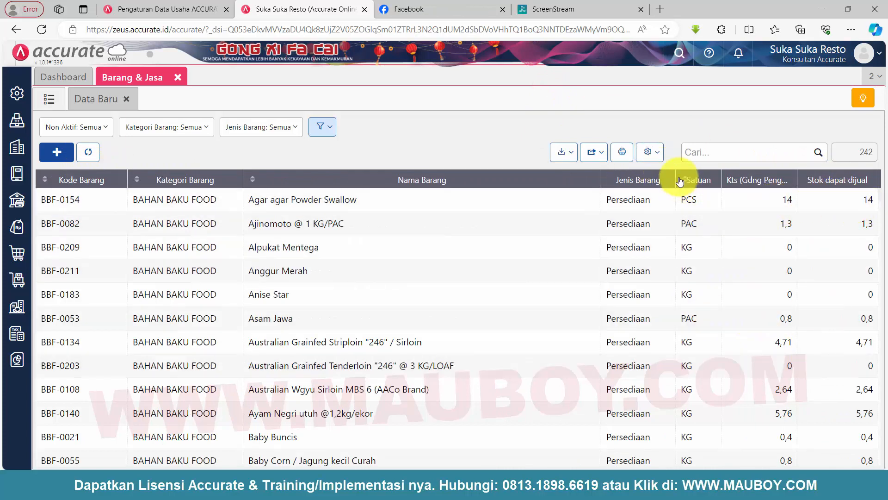
{"action": "left_click", "coordinate": [658, 161]}
{"action": "scroll", "coordinate": [586, 264], "scroll_direction": "down", "scroll_amount": 5}
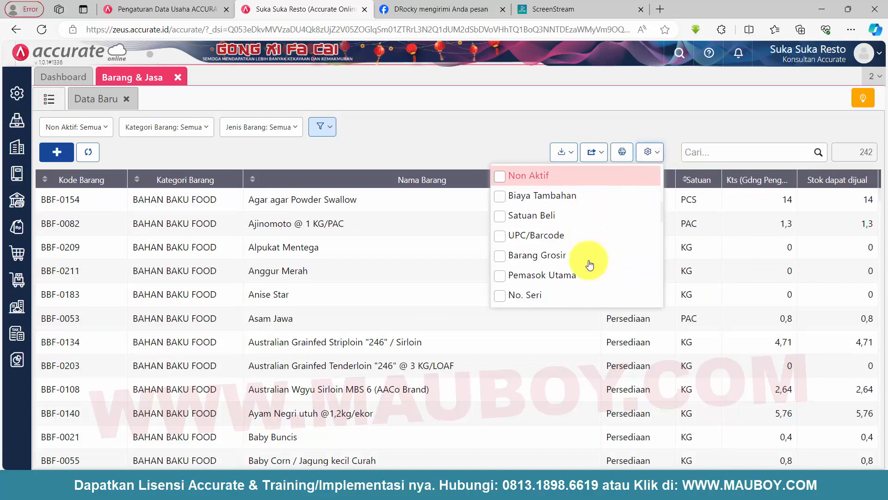
{"action": "left_click", "coordinate": [416, 133]}
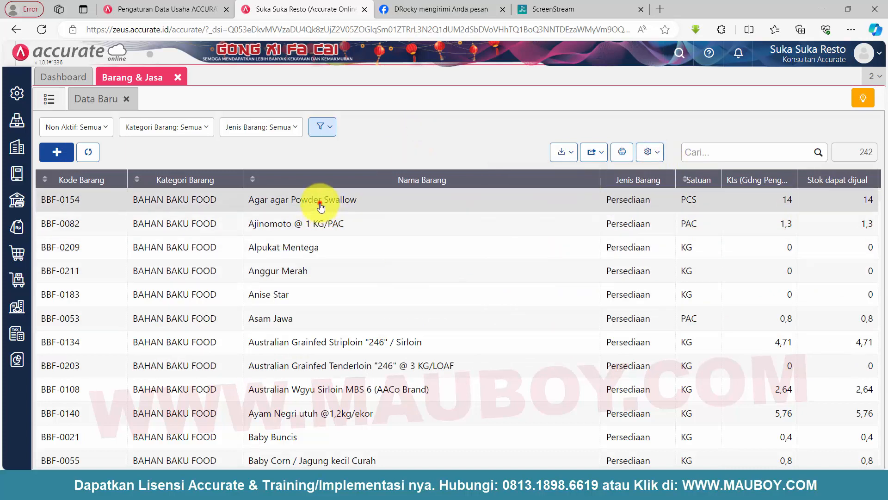
- Open Agar agar Powder Swallow and check its general, sales and purchase details and its opening stock entry
{"action": "left_click", "coordinate": [323, 204]}
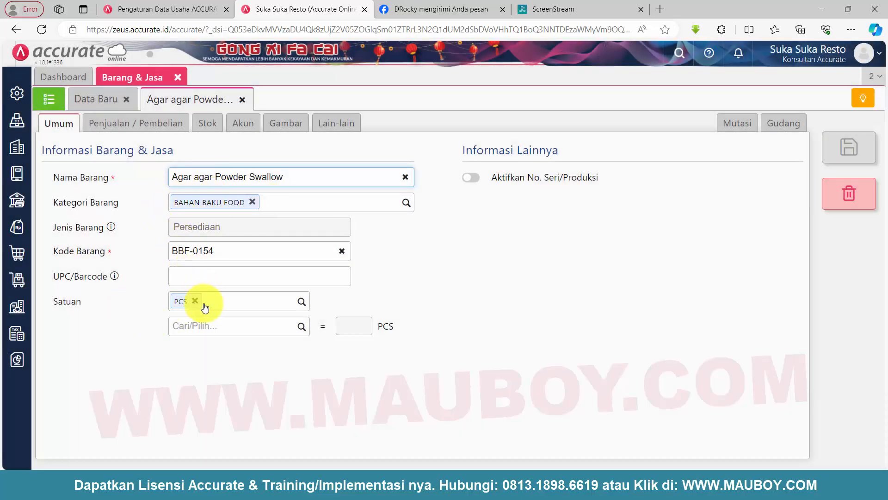
{"action": "left_click", "coordinate": [137, 133]}
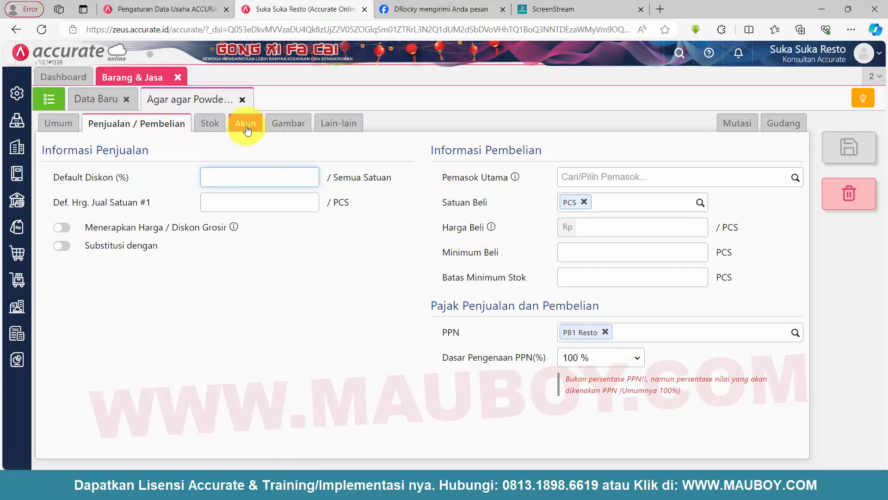
{"action": "left_click", "coordinate": [208, 124]}
{"action": "left_click", "coordinate": [344, 204]}
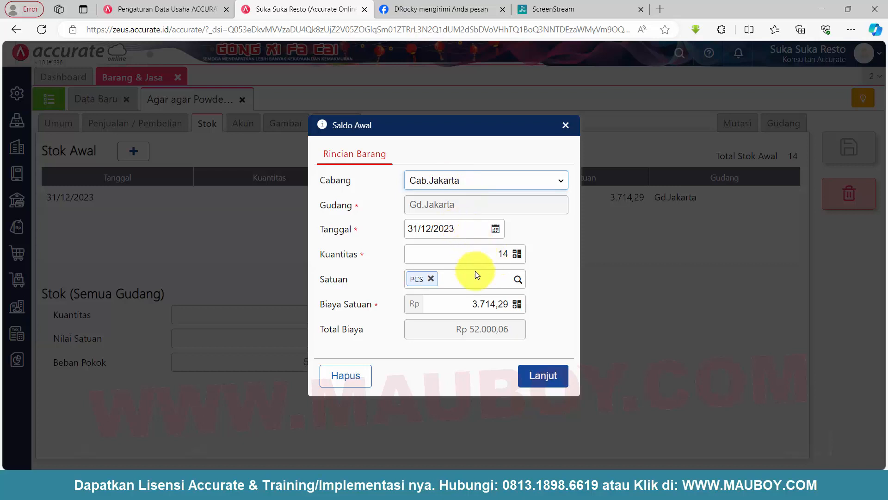
{"action": "left_click", "coordinate": [494, 304]}
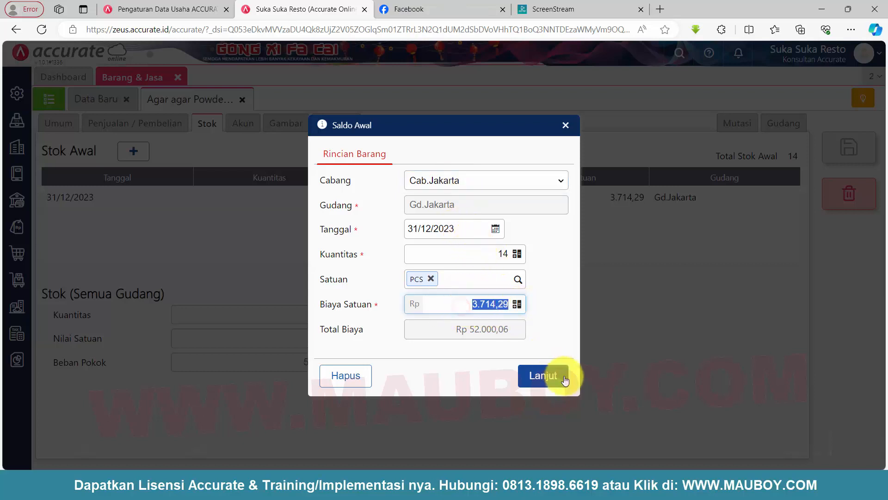
{"action": "left_click", "coordinate": [567, 123]}
- Review the item's assigned accounts, pictures and other information, including the branches it is used in
{"action": "left_click", "coordinate": [235, 124]}
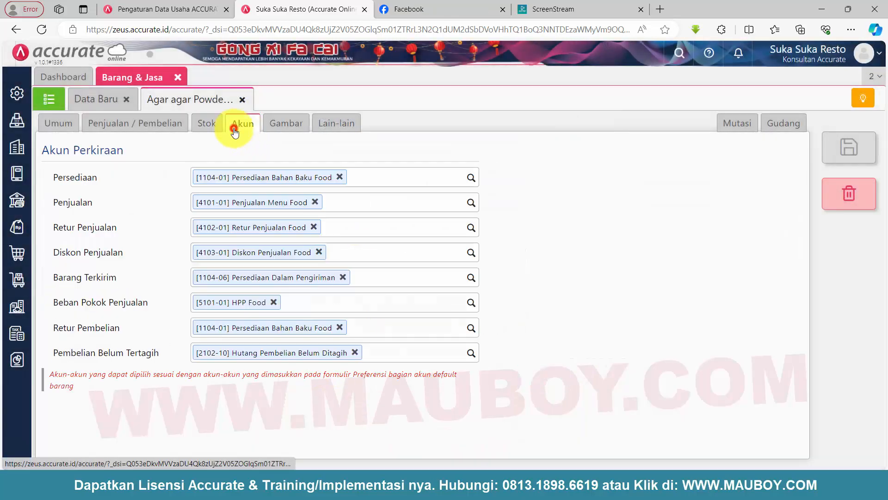
{"action": "left_click", "coordinate": [289, 125]}
{"action": "left_click", "coordinate": [336, 123]}
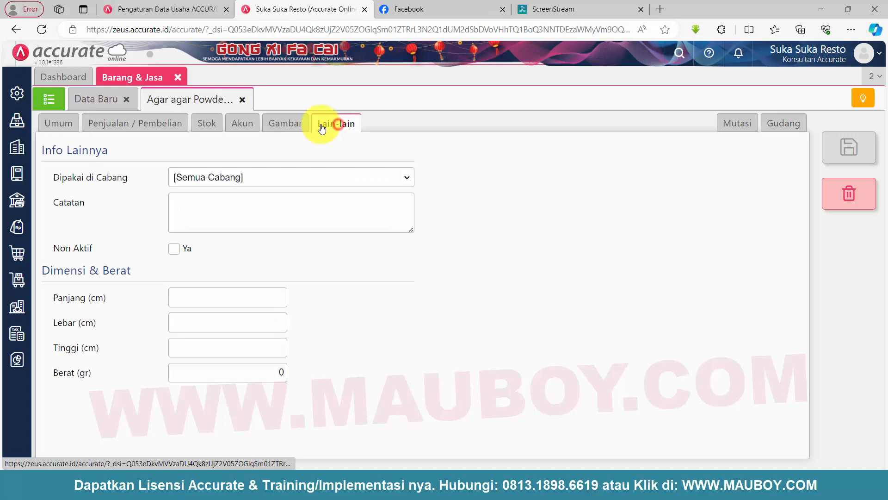
{"action": "left_click", "coordinate": [257, 179]}
{"action": "left_click", "coordinate": [258, 180]}
{"action": "left_click", "coordinate": [275, 124]}
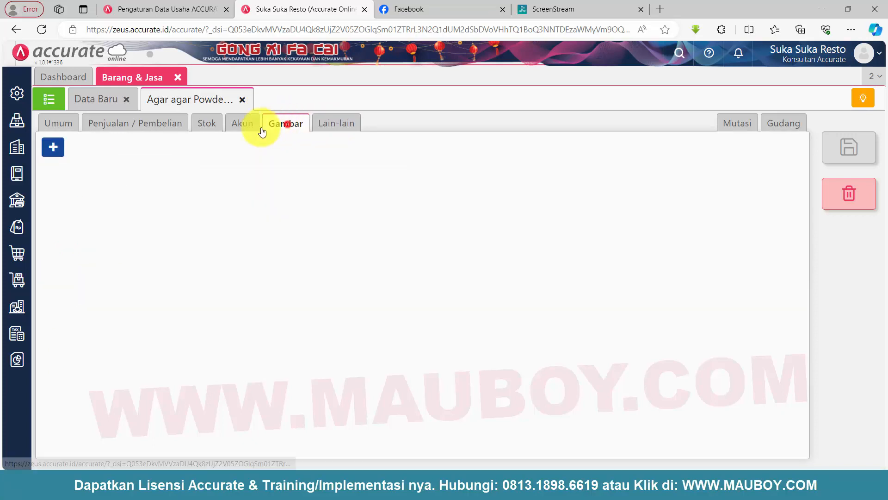
{"action": "left_click", "coordinate": [246, 124]}
{"action": "left_click", "coordinate": [197, 125]}
{"action": "left_click", "coordinate": [140, 128]}
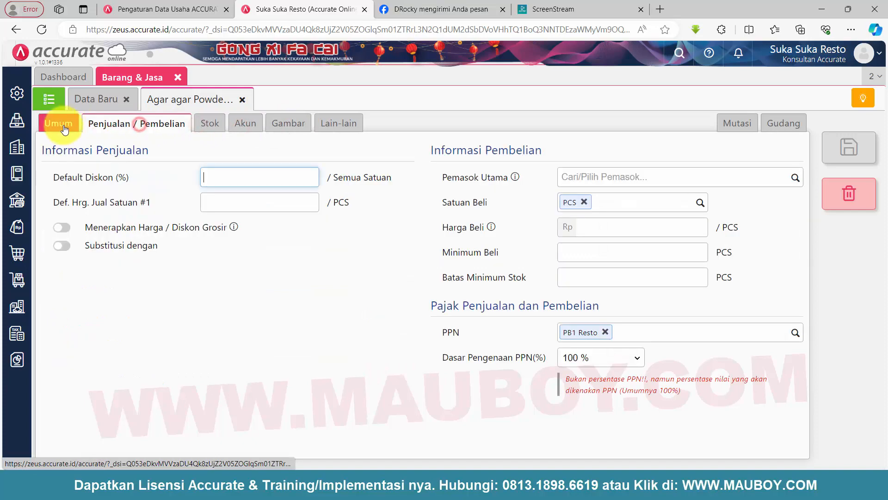
- Close the item record and the blank new entry, and look through the imported food materials in the list
{"action": "left_click", "coordinate": [242, 100]}
{"action": "left_click", "coordinate": [128, 99]}
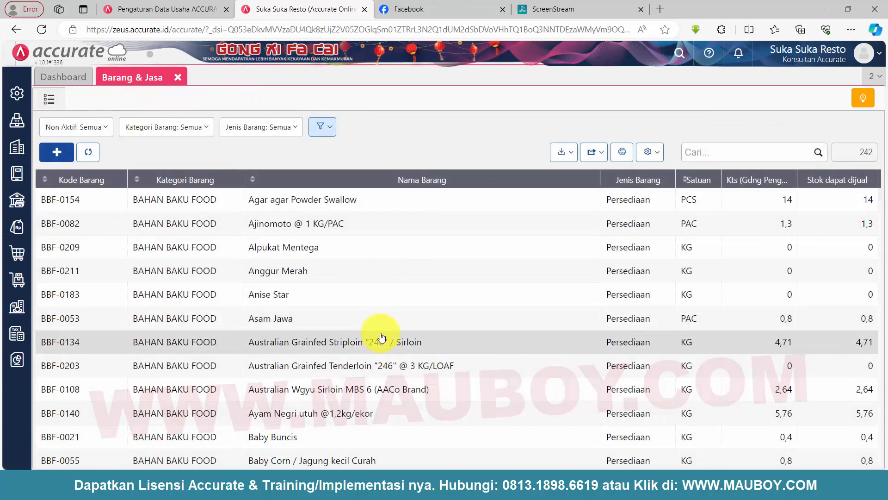
{"action": "scroll", "coordinate": [383, 351], "scroll_direction": "down", "scroll_amount": 3}
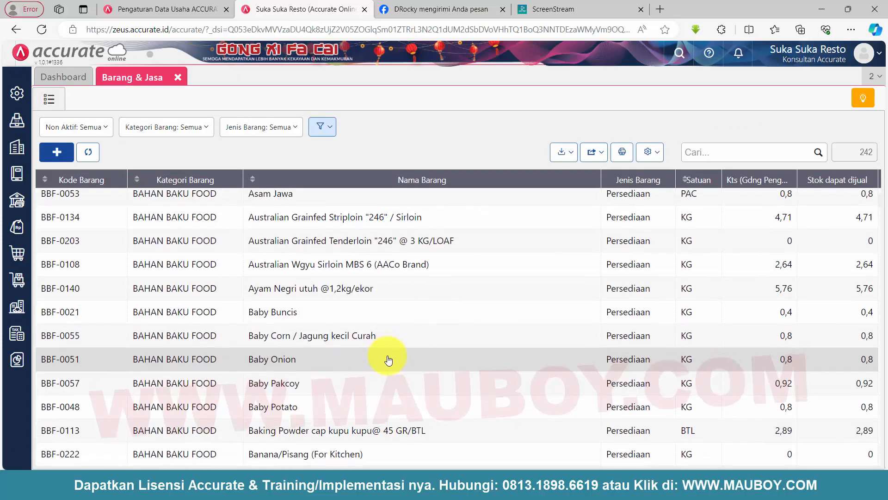
{"action": "scroll", "coordinate": [388, 360], "scroll_direction": "down", "scroll_amount": 5}
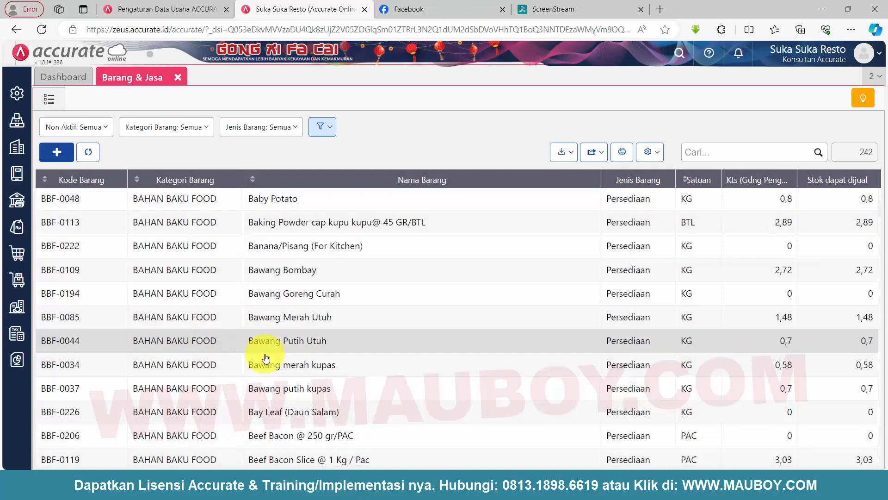
{"action": "scroll", "coordinate": [278, 365], "scroll_direction": "down", "scroll_amount": 10}
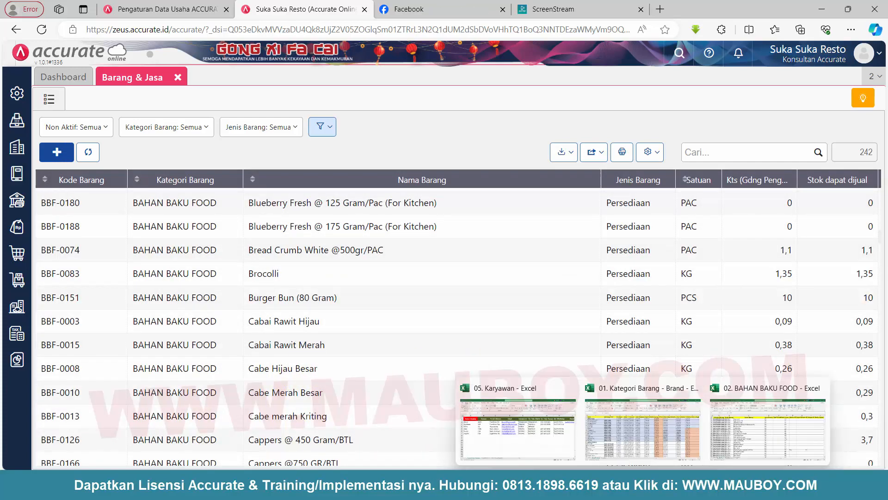
- Switch to the Kerangka Pembuatan Database Resto document in Word, bold checklist item 17 and select item 18, Import Bahan Baku Beverage
{"action": "left_click", "coordinate": [617, 485]}
{"action": "left_click", "coordinate": [574, 446]}
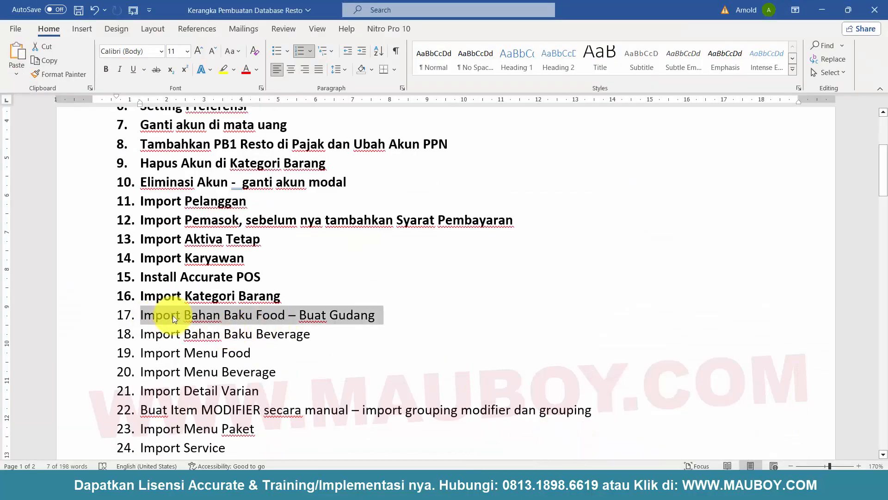
{"action": "left_click", "coordinate": [105, 70]}
{"action": "left_click", "coordinate": [270, 333]}
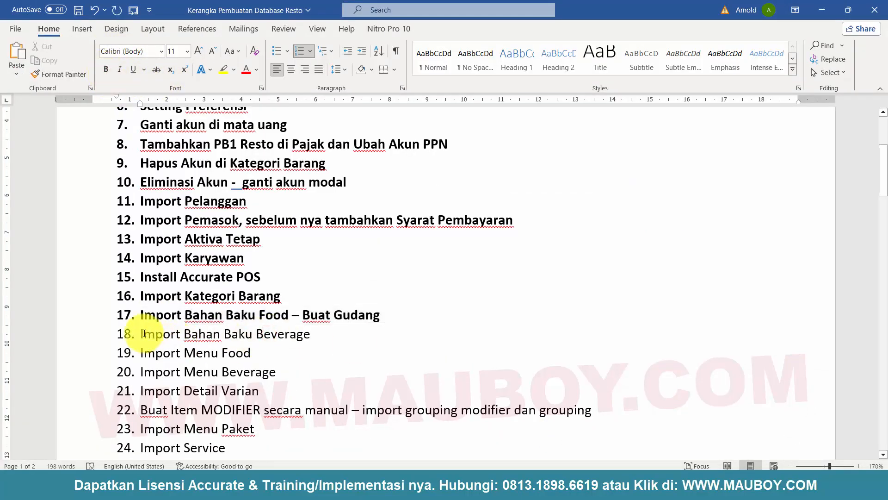
{"action": "left_click_drag", "start_coordinate": [141, 333], "coordinate": [289, 332]}
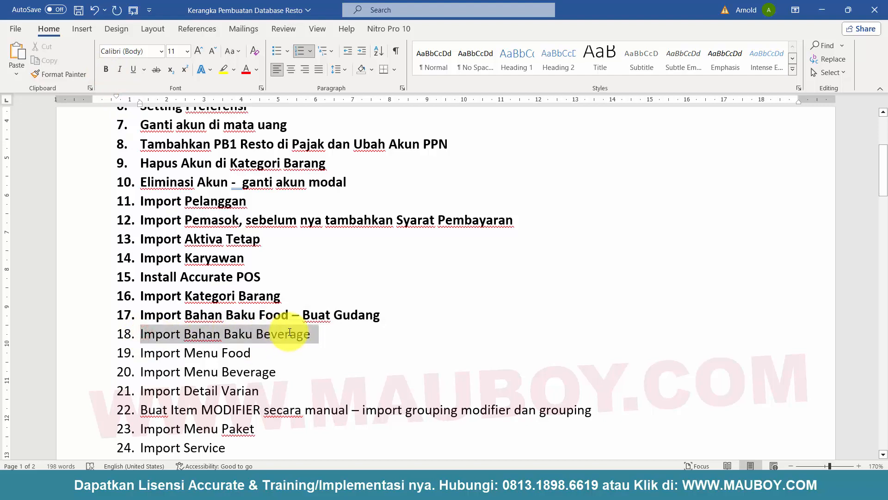
{"action": "left_click", "coordinate": [153, 333]}
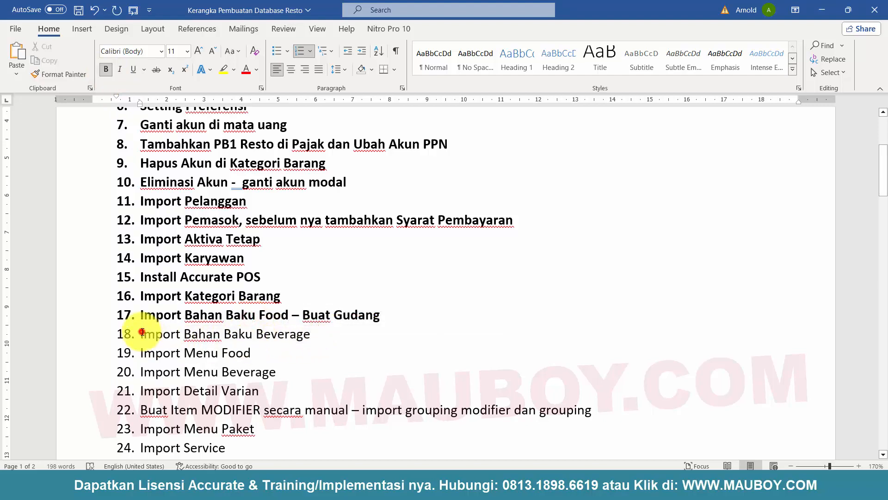
{"action": "left_click_drag", "start_coordinate": [142, 332], "coordinate": [254, 335]}
- Open the 03. BAHAN BAKU BEVERAGE workbook from the BAHAN BAKU DAN MENU folder
{"action": "left_click", "coordinate": [649, 481]}
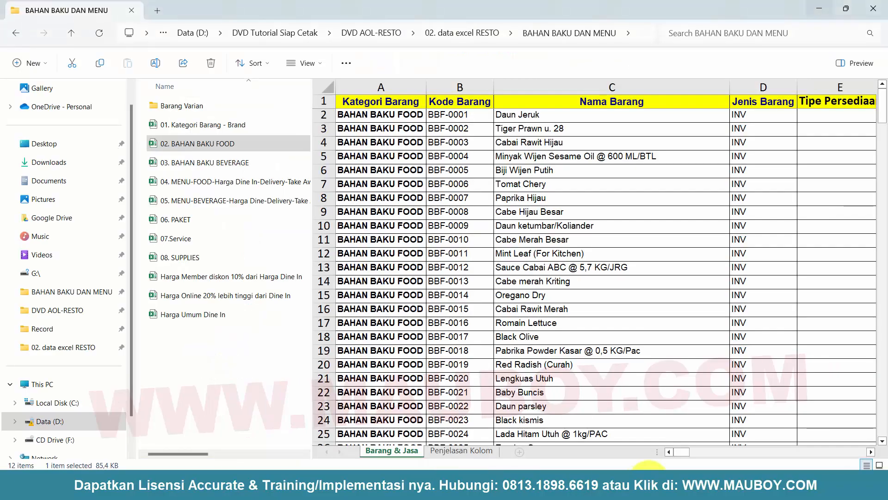
{"action": "mouse_move", "coordinate": [649, 474]}
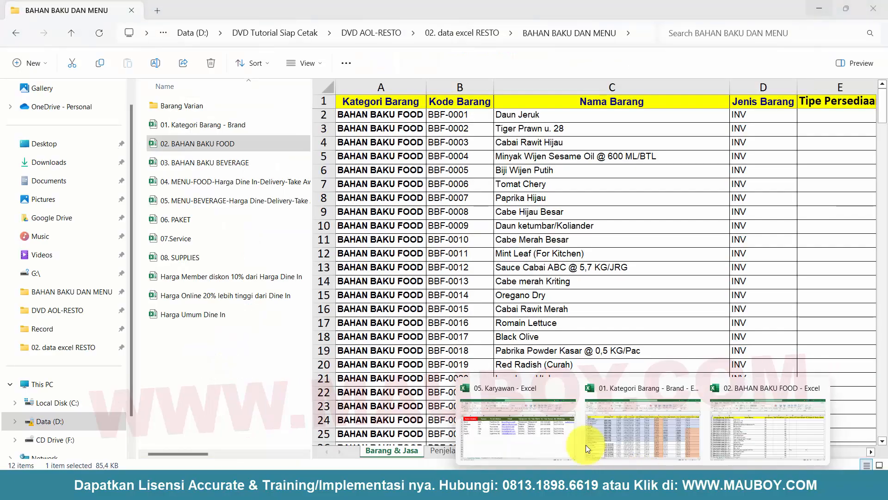
{"action": "left_click", "coordinate": [199, 329]}
{"action": "left_click", "coordinate": [155, 162]}
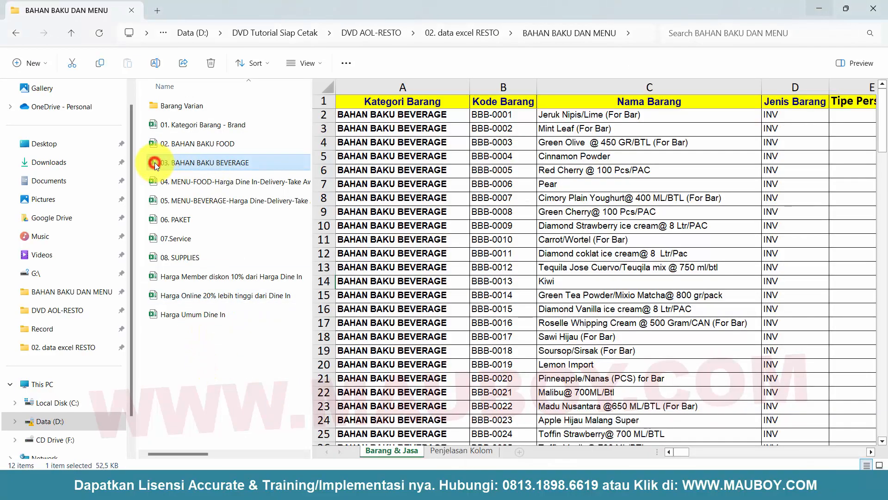
{"action": "double_click", "coordinate": [155, 162]}
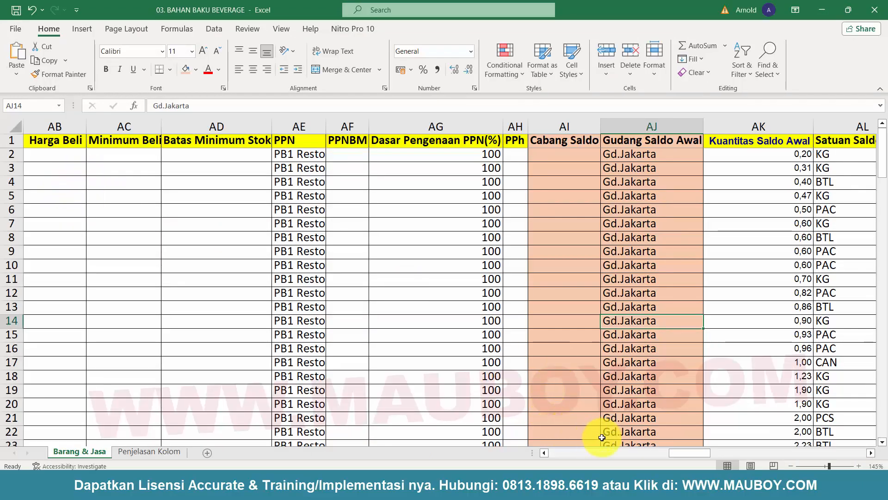
- Review the category, code, name and Jenis Barang columns, and consult the Penjelasan Kolom sheet for the type codes
{"action": "left_click_drag", "start_coordinate": [698, 454], "coordinate": [550, 449]}
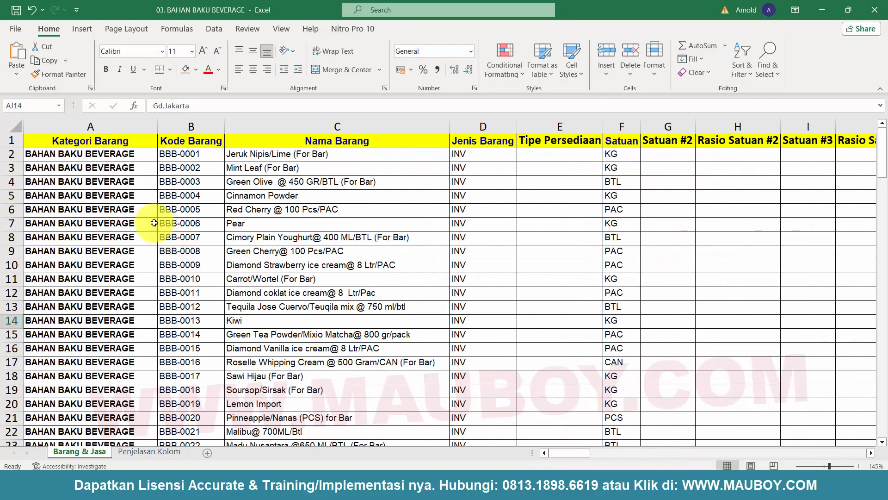
{"action": "left_click", "coordinate": [112, 171]}
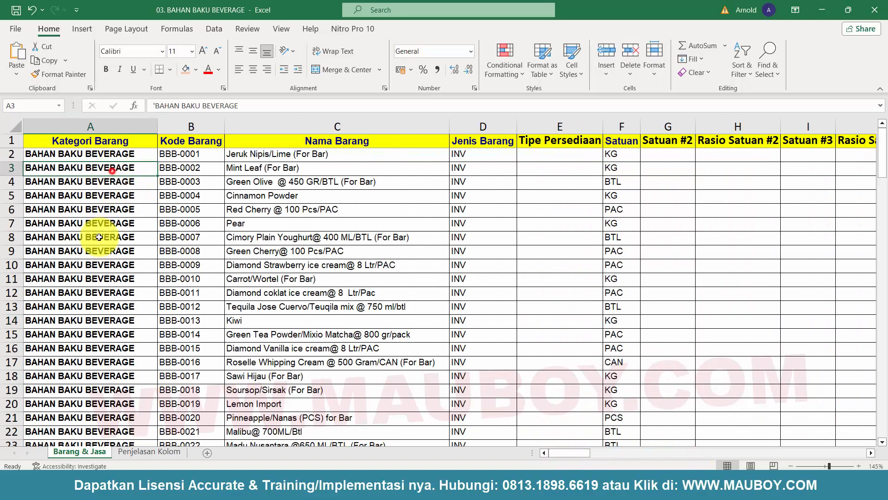
{"action": "left_click", "coordinate": [174, 153]}
{"action": "left_click_drag", "start_coordinate": [168, 163], "coordinate": [202, 161]}
{"action": "left_click", "coordinate": [254, 169]}
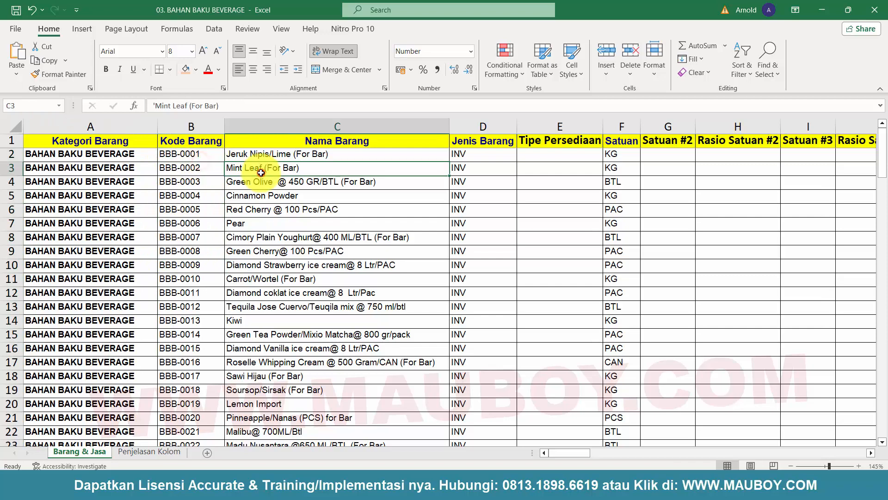
{"action": "left_click", "coordinate": [482, 126]}
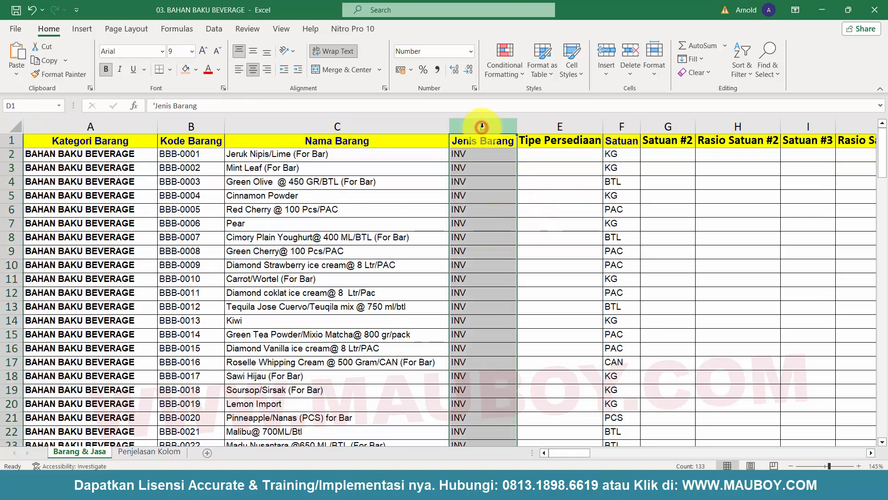
{"action": "left_click", "coordinate": [461, 194]}
{"action": "left_click", "coordinate": [157, 454]}
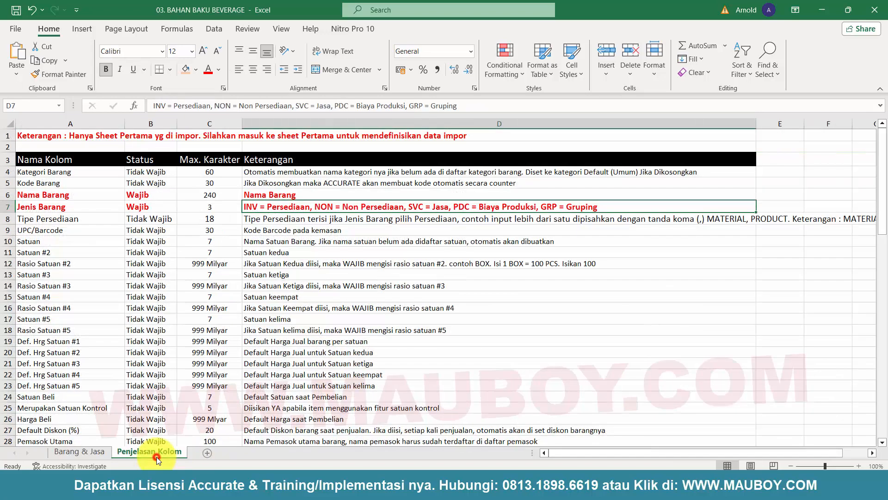
{"action": "left_click", "coordinate": [99, 455]}
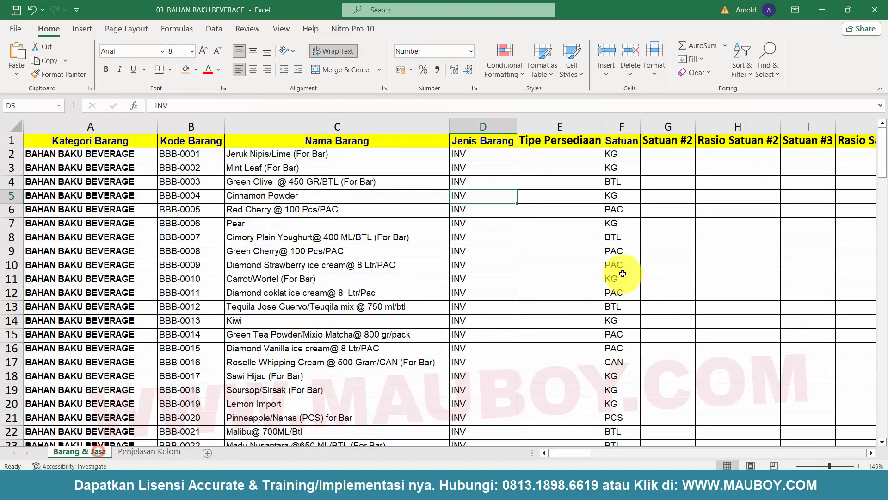
- Examine the Satuan column and the opening balance columns for branch, warehouse, quantity, unit value and date
{"action": "left_click", "coordinate": [624, 127]}
{"action": "left_click_drag", "start_coordinate": [587, 454], "coordinate": [710, 424]}
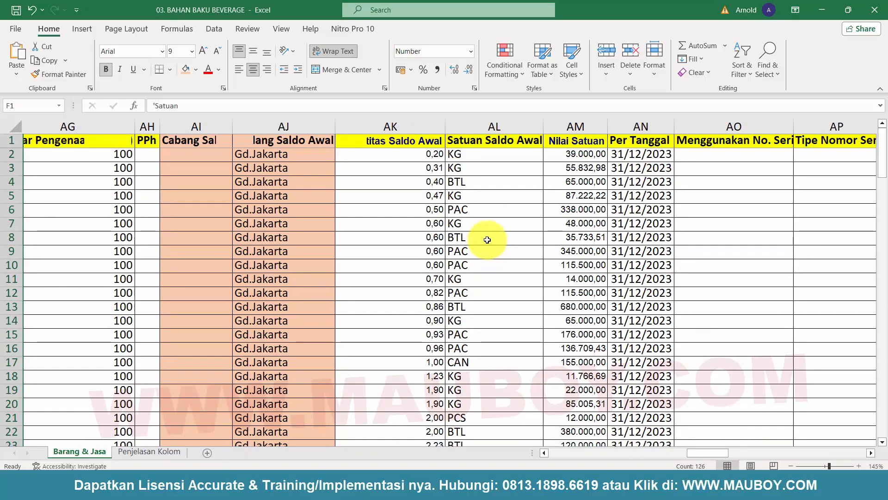
{"action": "left_click", "coordinate": [437, 149]}
{"action": "left_click", "coordinate": [587, 142]}
{"action": "left_click", "coordinate": [596, 183]}
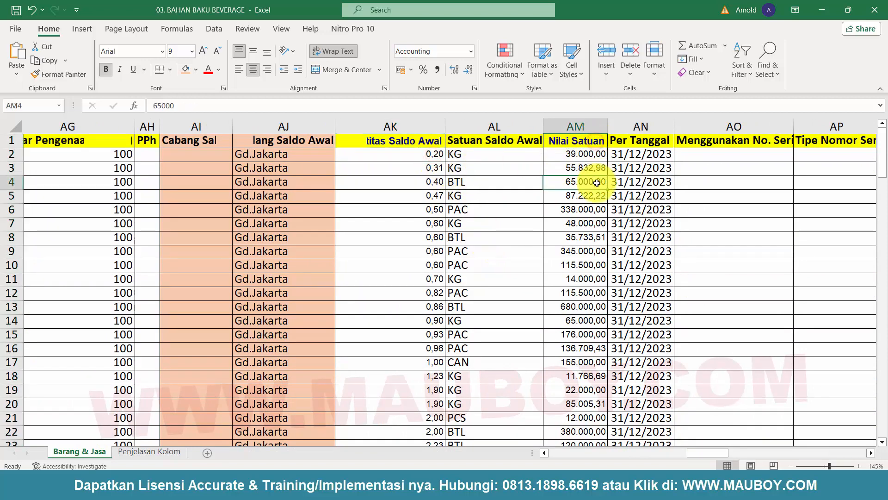
{"action": "left_click", "coordinate": [590, 126]}
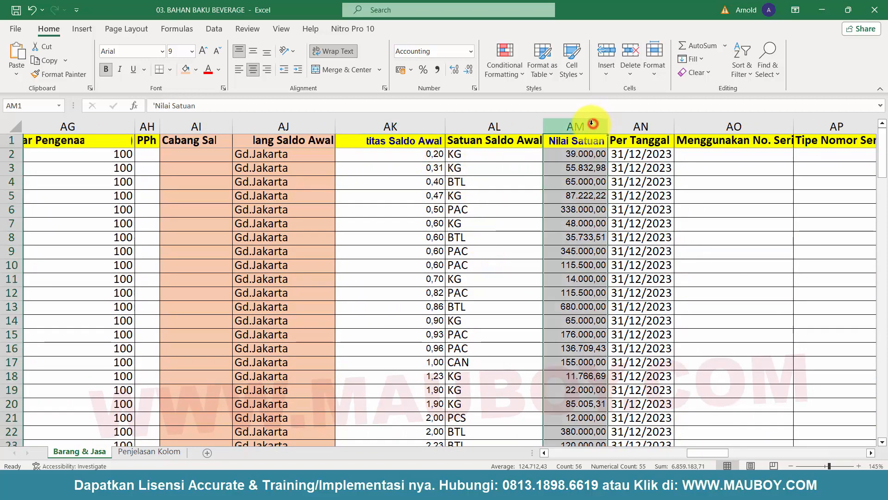
{"action": "left_click", "coordinate": [638, 127]}
{"action": "left_click", "coordinate": [376, 168]}
{"action": "left_click", "coordinate": [210, 176]}
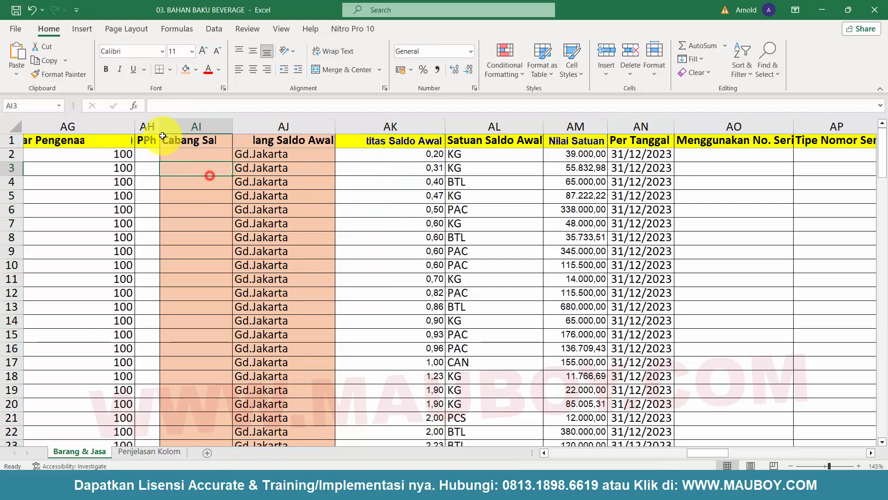
- Autofit the width of all columns on the Barang & Jasa sheet and return to its first columns
{"action": "left_click", "coordinate": [17, 124]}
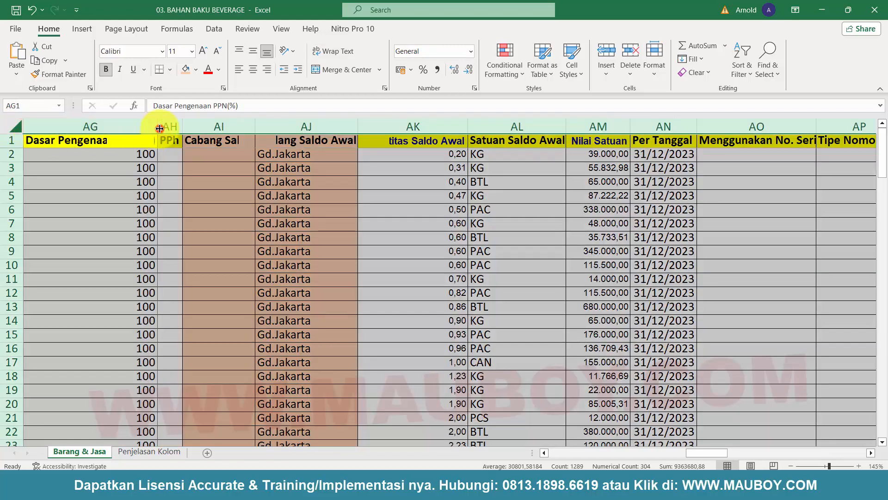
{"action": "double_click", "coordinate": [158, 127]}
{"action": "left_click", "coordinate": [481, 275]}
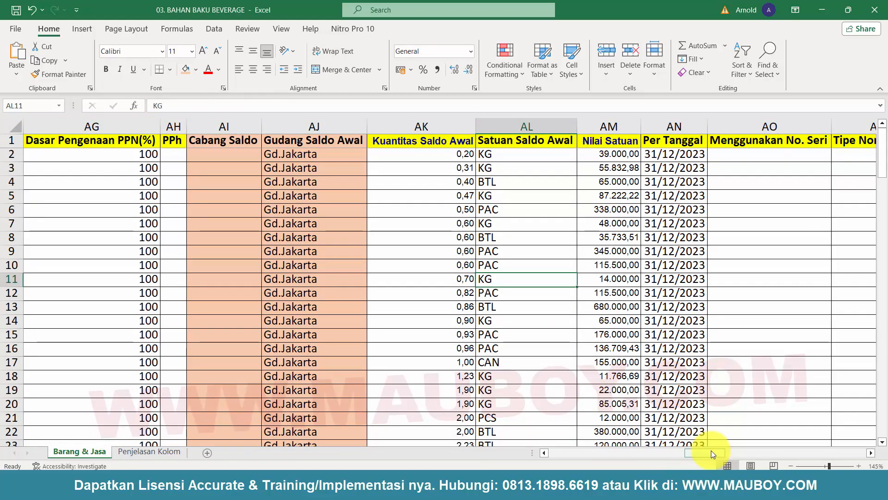
{"action": "left_click_drag", "start_coordinate": [712, 451], "coordinate": [553, 448]}
- Recheck the Penjelasan Kolom sheet, return to the beverage data and switch back to the Accurate Online item list
{"action": "left_click", "coordinate": [154, 449]}
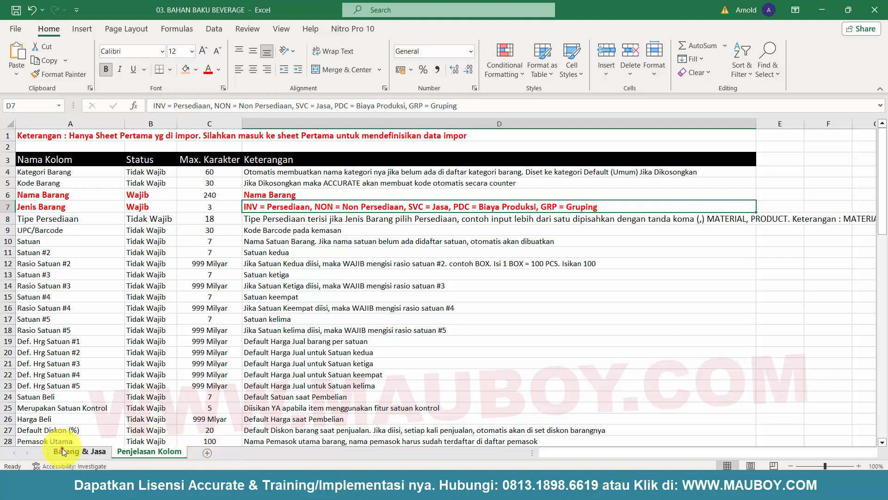
{"action": "left_click", "coordinate": [78, 451]}
{"action": "left_click", "coordinate": [250, 306]}
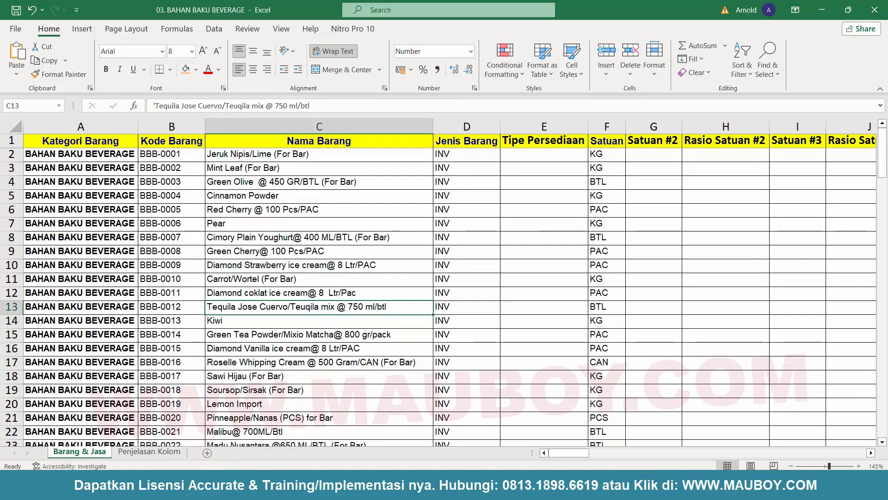
{"action": "key", "text": "alt+Tab"}
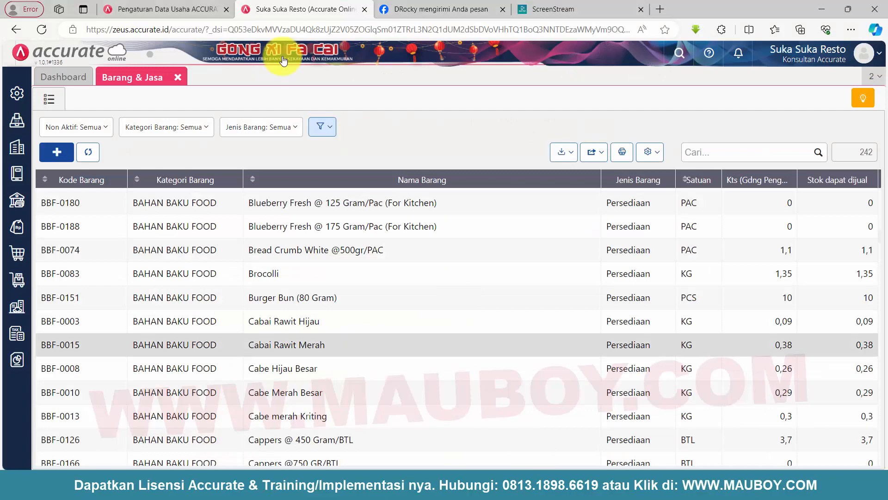
- Reopen Barang & Jasa from the Persediaan module, show its item list and start an Excel data import
{"action": "left_click", "coordinate": [178, 74]}
{"action": "left_click", "coordinate": [16, 279]}
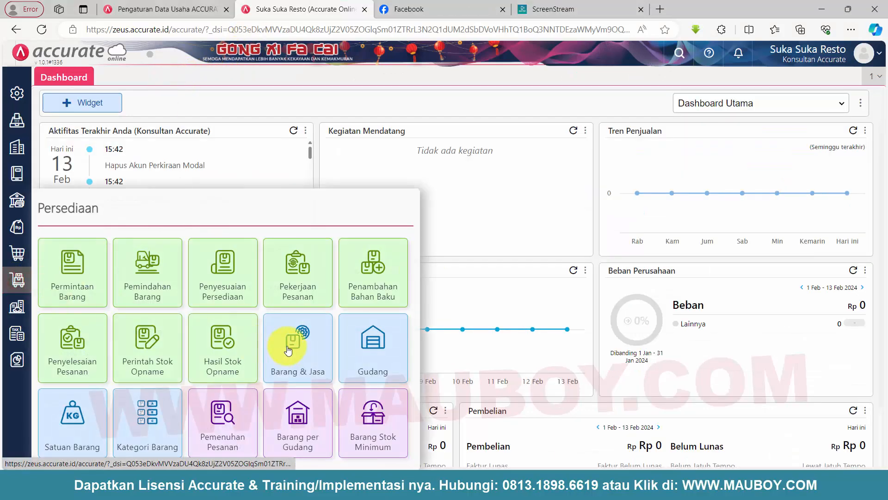
{"action": "left_click", "coordinate": [315, 345]}
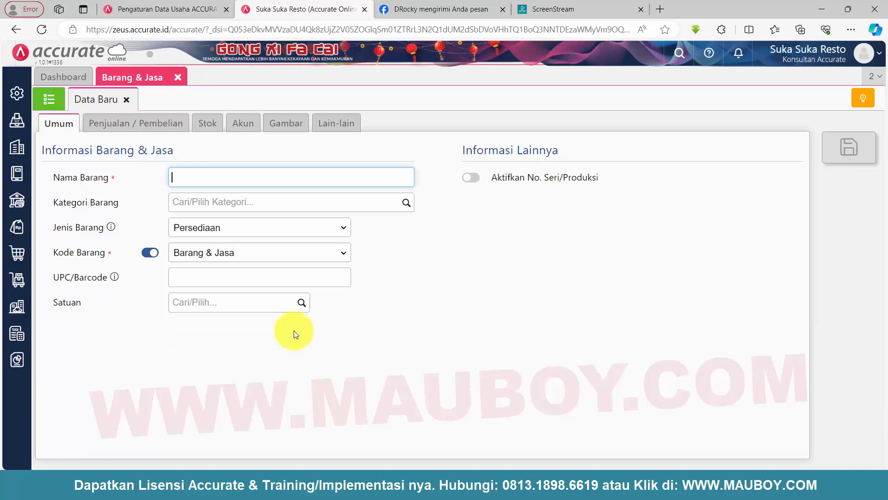
{"action": "left_click", "coordinate": [49, 99]}
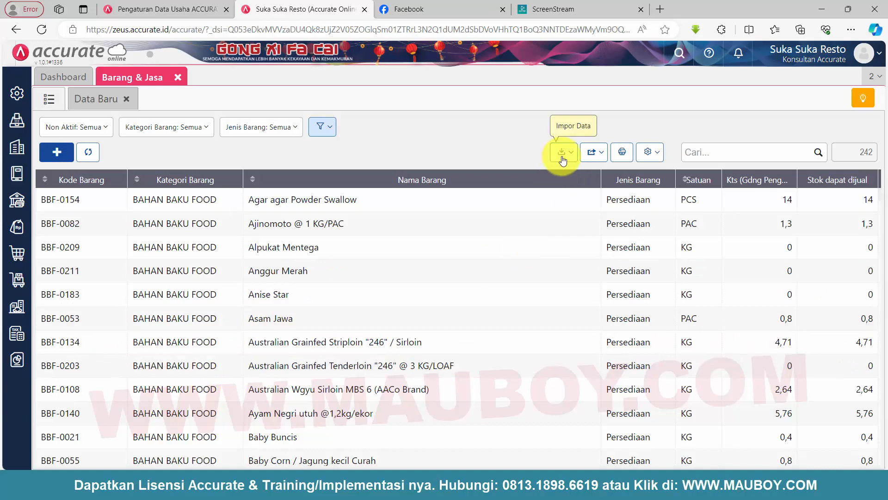
{"action": "left_click", "coordinate": [561, 153]}
{"action": "left_click", "coordinate": [541, 179]}
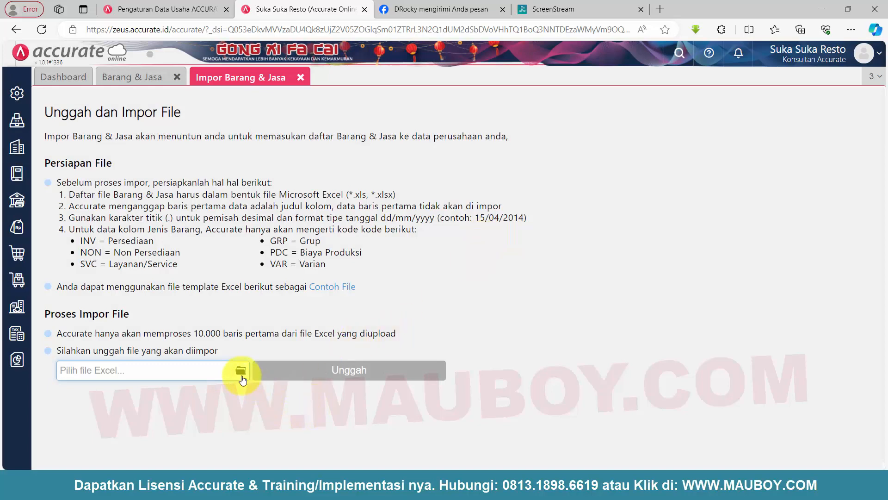
- Choose the Excel file 03. BAHAN BAKU BEVERAGE for the import and upload it
{"action": "left_click", "coordinate": [241, 377]}
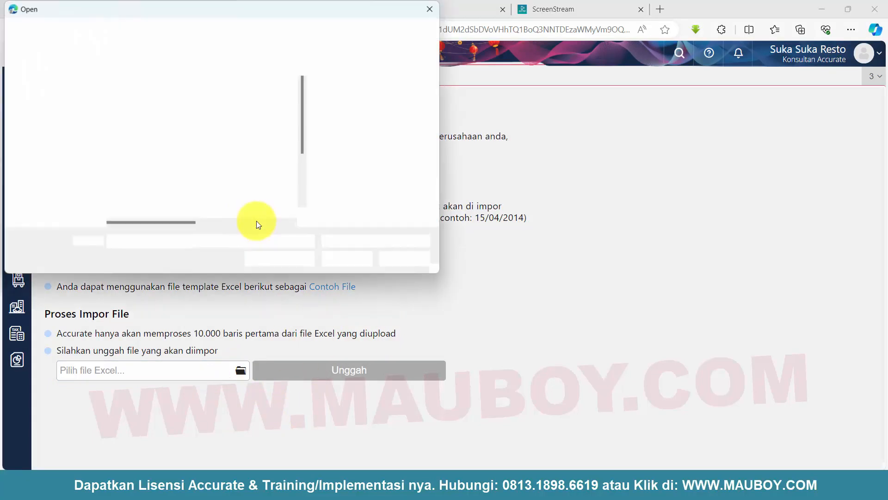
{"action": "left_click", "coordinate": [203, 153]}
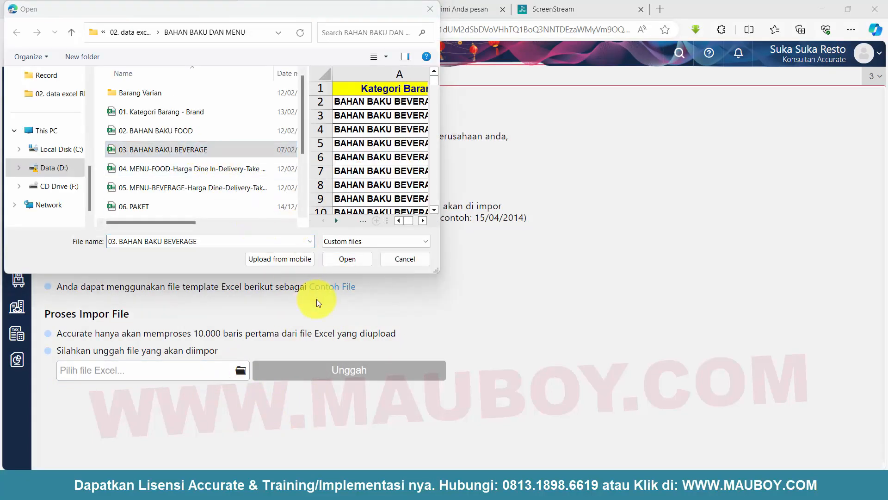
{"action": "left_click", "coordinate": [356, 252]}
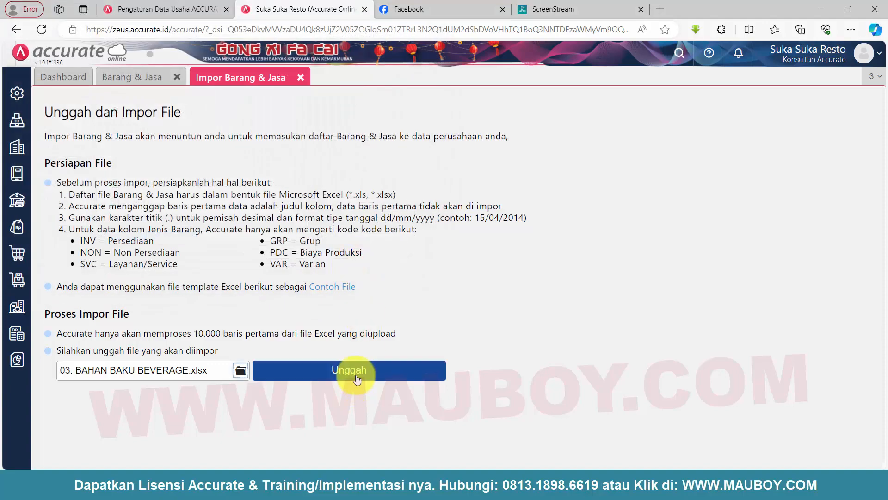
{"action": "left_click", "coordinate": [356, 376]}
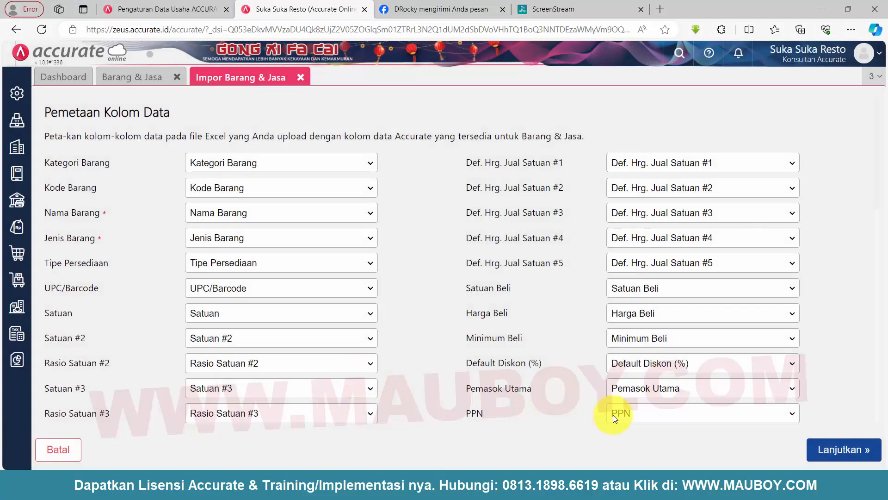
- Accept the default column mapping, check the data preview and leave the option to update existing data and add opening balances unticked
{"action": "scroll", "coordinate": [665, 347], "scroll_direction": "down", "scroll_amount": 13}
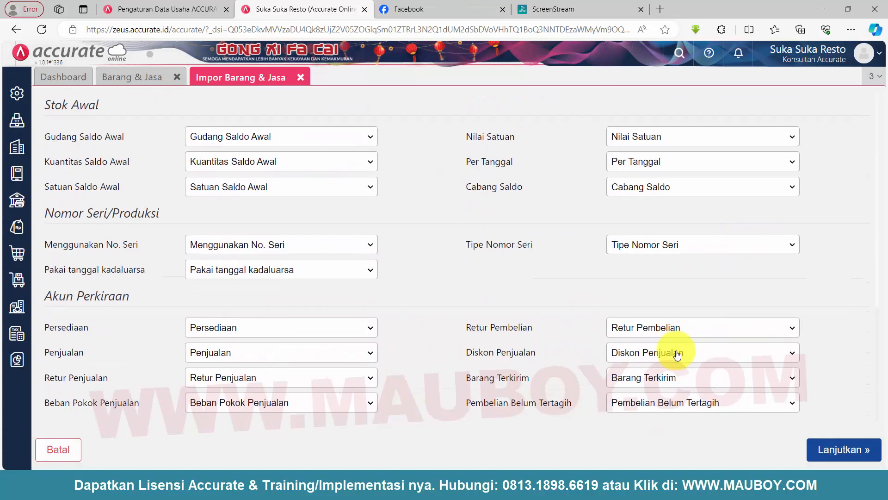
{"action": "left_click", "coordinate": [842, 437]}
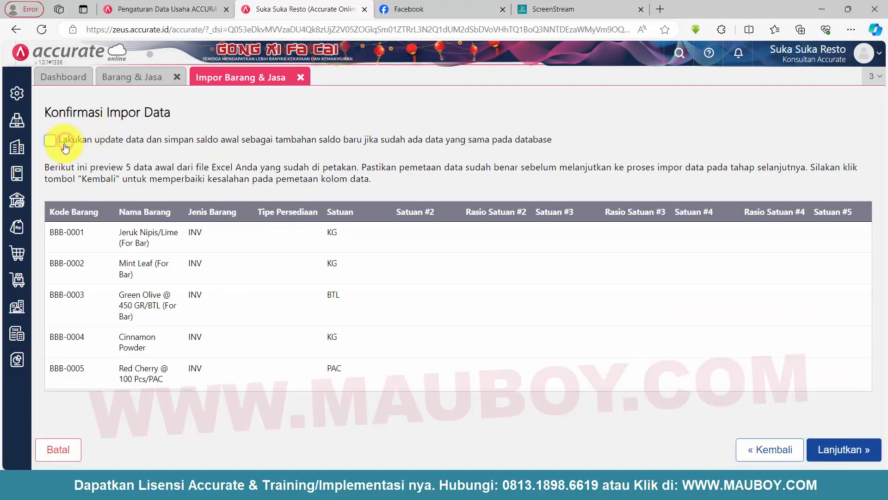
{"action": "left_click_drag", "start_coordinate": [59, 231], "coordinate": [103, 291]}
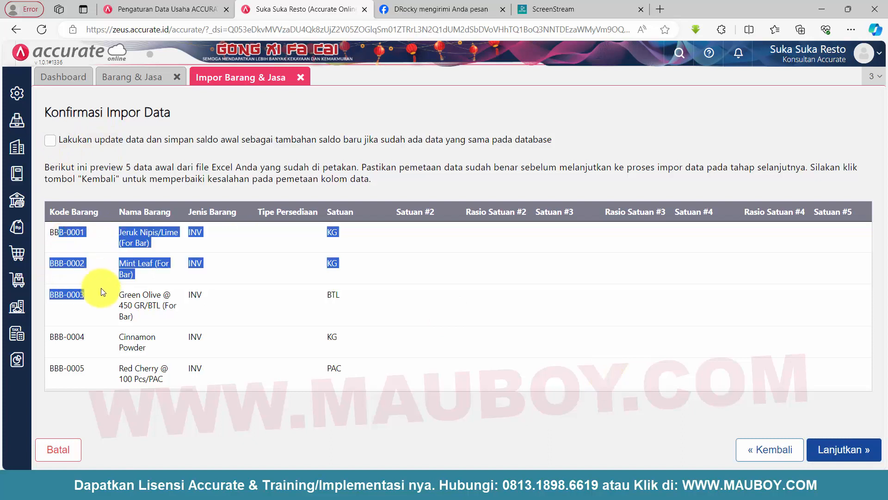
{"action": "left_click", "coordinate": [370, 140]}
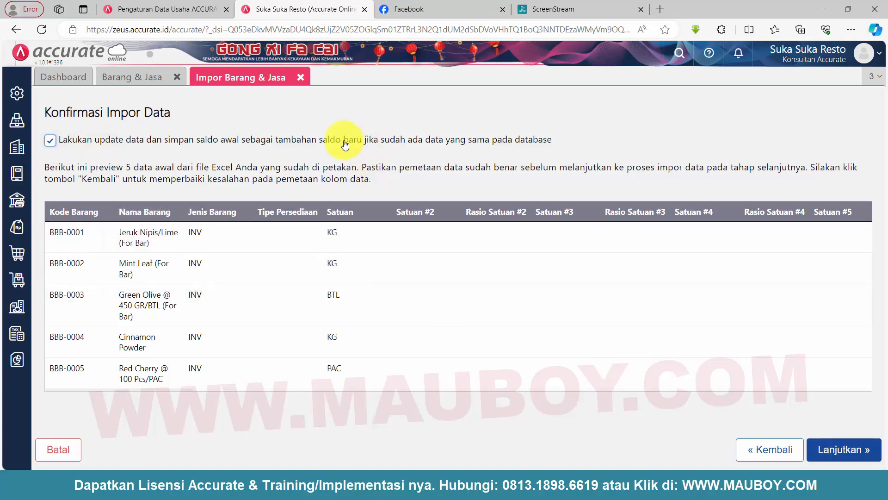
{"action": "left_click", "coordinate": [55, 143]}
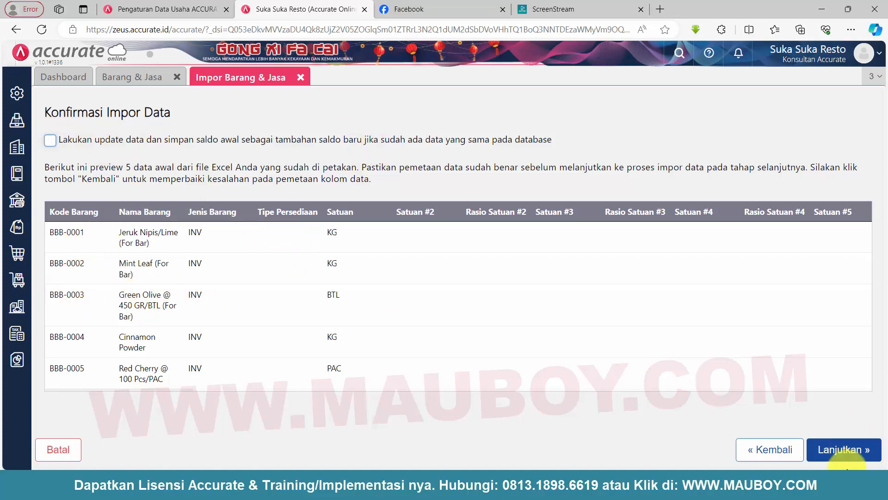
- Run the beverage raw material import and close the results page when processing is complete
{"action": "left_click", "coordinate": [845, 454]}
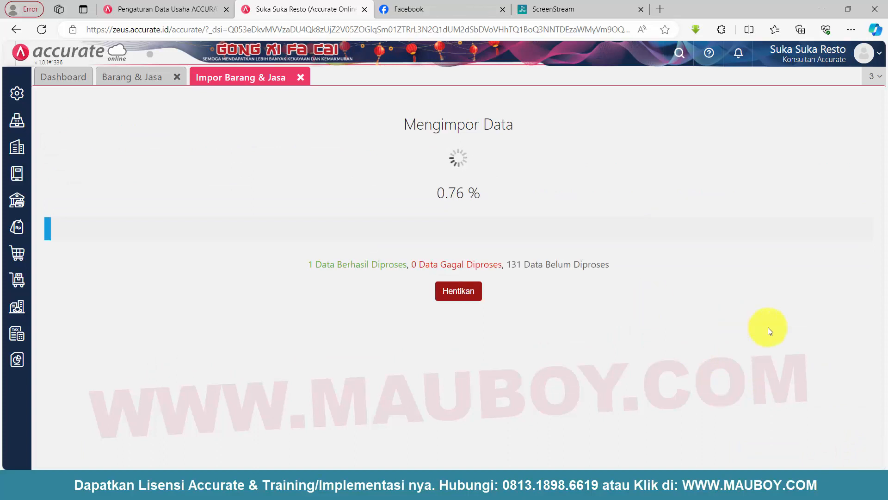
{"action": "left_click_drag", "start_coordinate": [484, 266], "coordinate": [511, 262]}
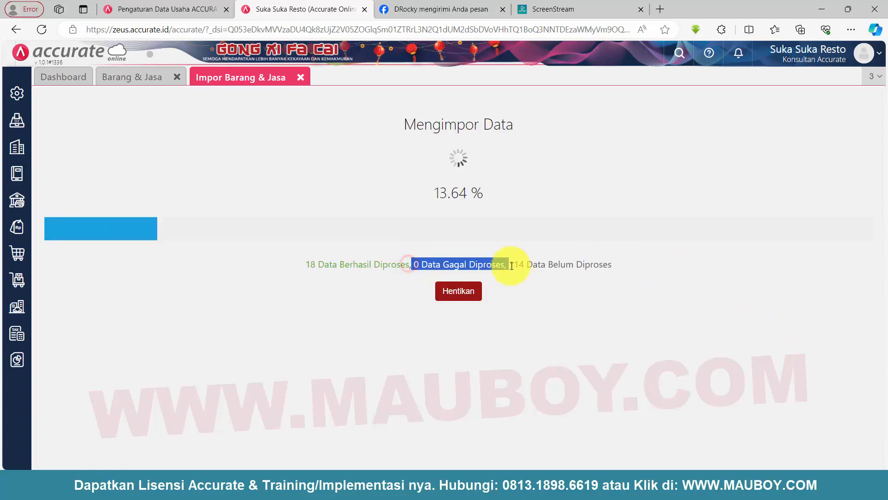
{"action": "left_click", "coordinate": [614, 339]}
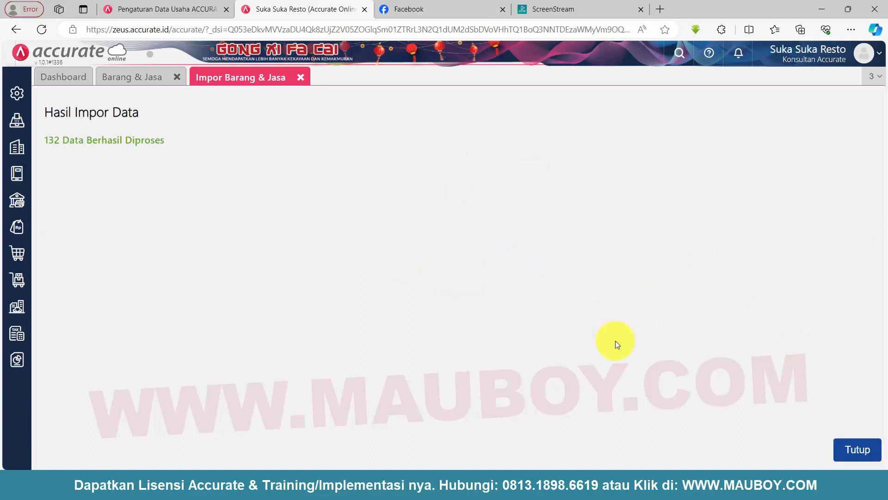
{"action": "left_click", "coordinate": [857, 451]}
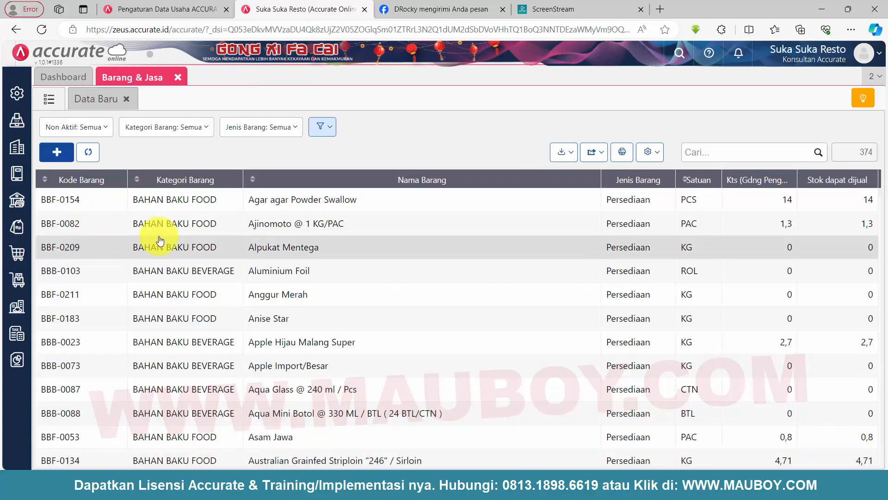
- Filter the item list by the BAHAN BAKU FOOD category, and replace that filter with BAHAN BAKU BEVERAGE
{"action": "left_click", "coordinate": [194, 133]}
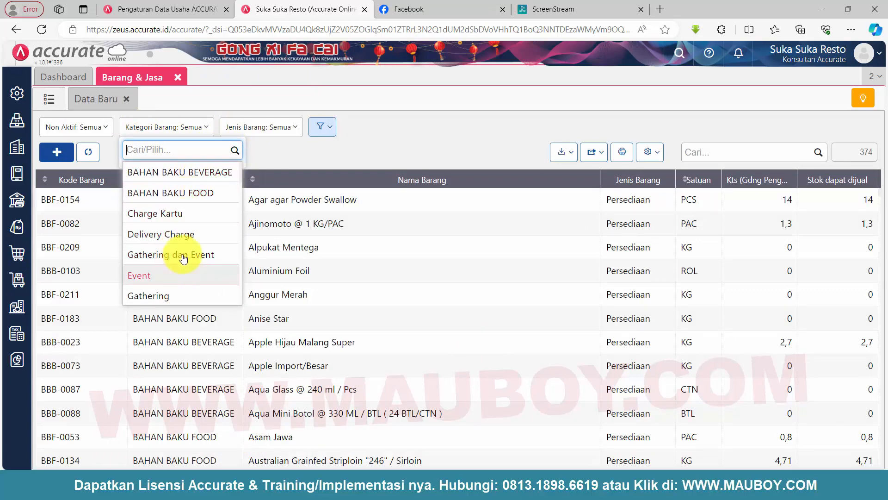
{"action": "left_click", "coordinate": [186, 193]}
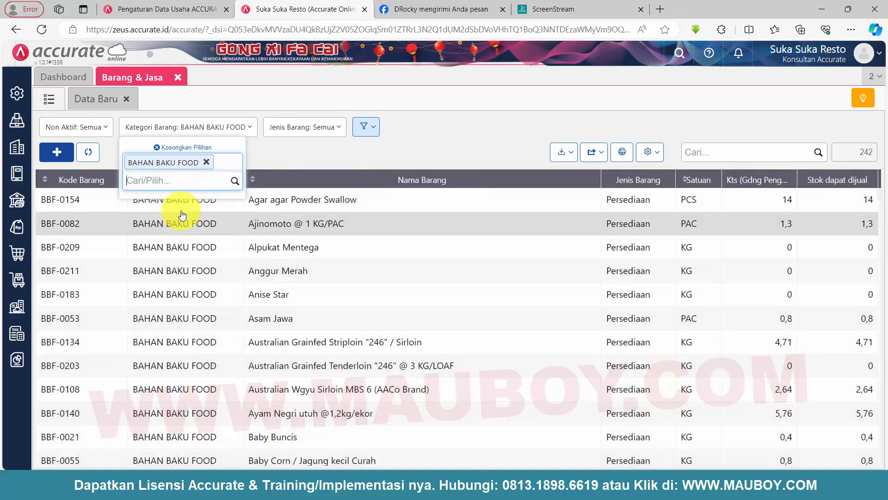
{"action": "left_click", "coordinate": [206, 160]}
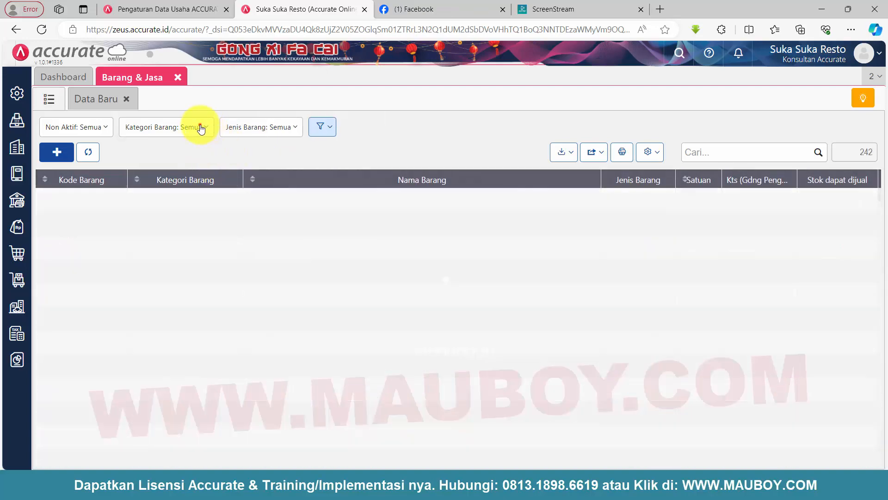
{"action": "left_click", "coordinate": [198, 128]}
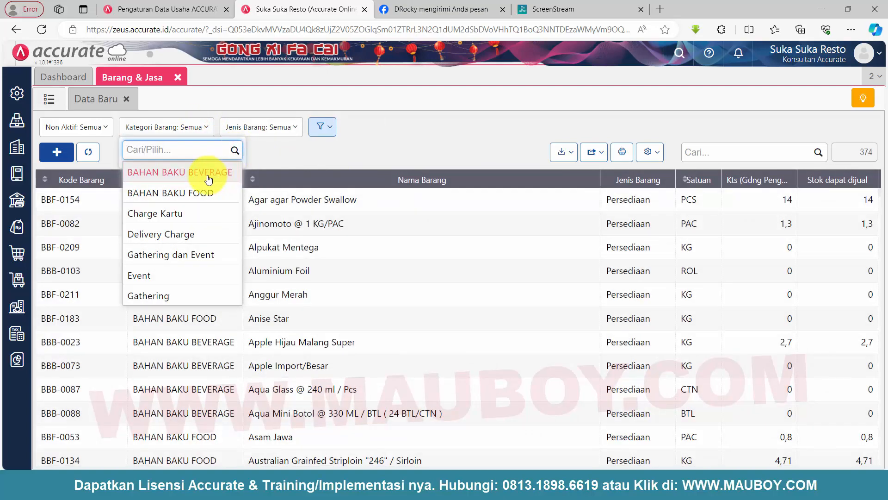
{"action": "left_click", "coordinate": [210, 172]}
{"action": "left_click", "coordinate": [452, 156]}
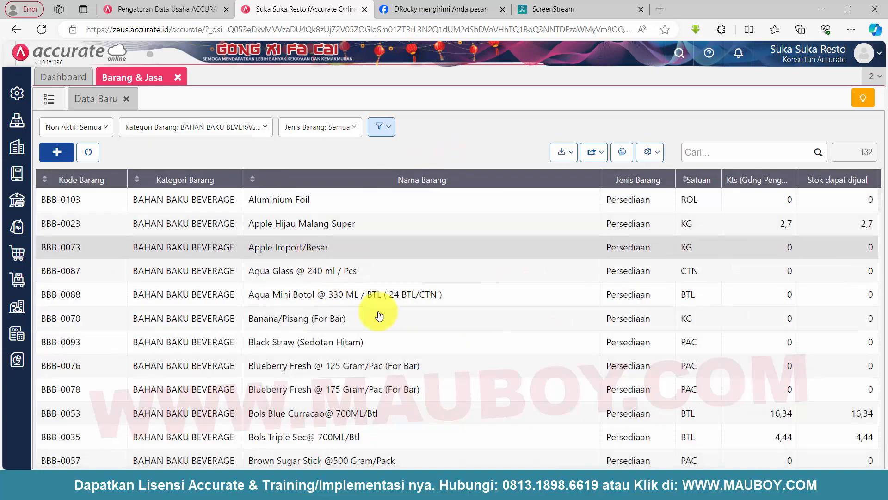
- Inspect the details of the item Aqua Glass @ 240 ml / Pcs, and close both its record and the blank new item form
{"action": "left_click", "coordinate": [420, 271]}
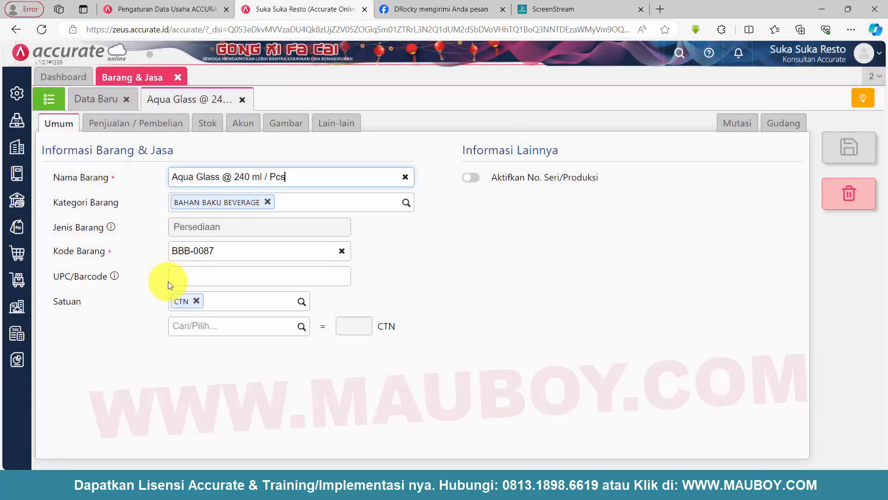
{"action": "left_click", "coordinate": [139, 124]}
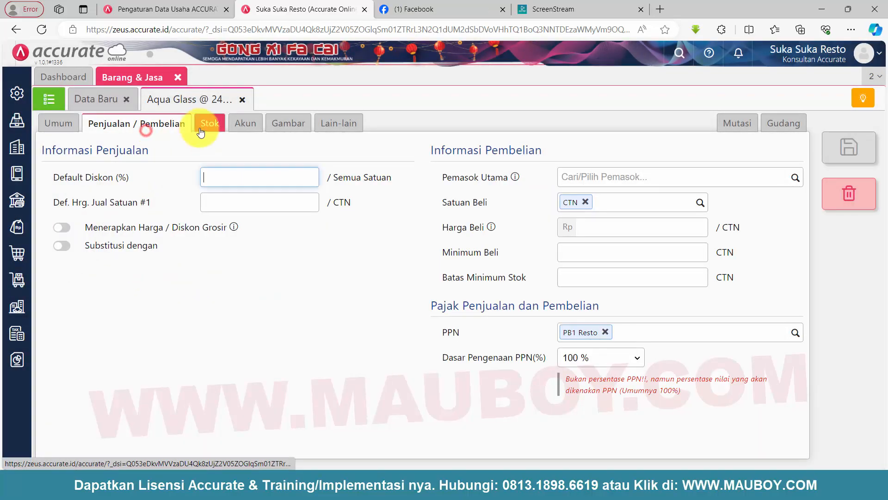
{"action": "left_click", "coordinate": [207, 125]}
{"action": "left_click", "coordinate": [242, 123]}
{"action": "left_click", "coordinate": [284, 123]}
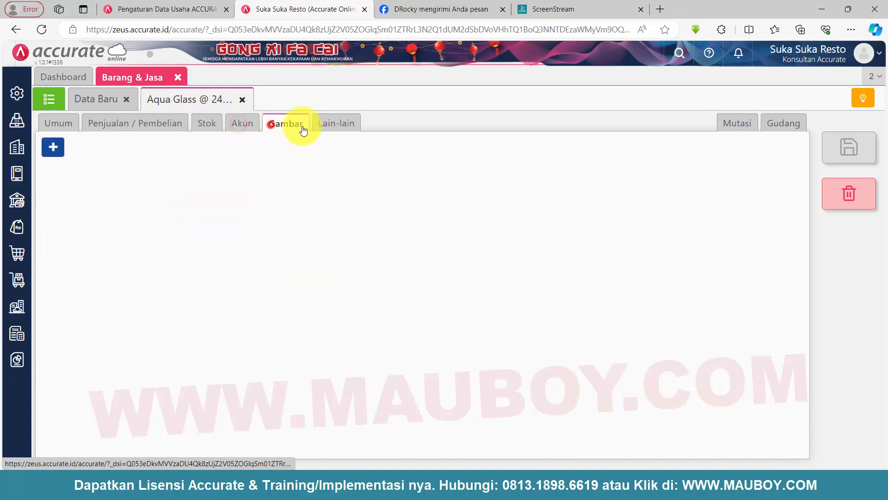
{"action": "left_click", "coordinate": [334, 124]}
{"action": "left_click", "coordinate": [241, 100]}
{"action": "left_click", "coordinate": [125, 99]}
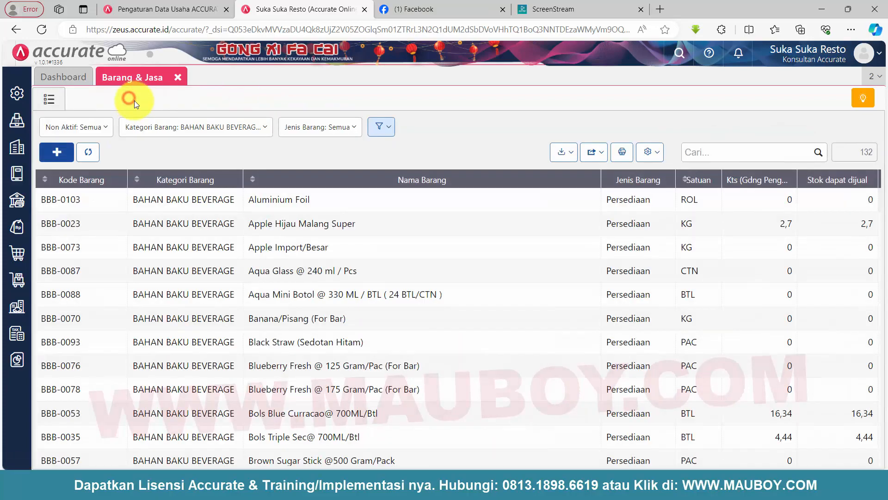
- Replace the BAHAN BAKU BEVERAGE filter with MENU BEVERAGE to check that category, and reset the category filter to show all items
{"action": "left_click", "coordinate": [235, 122]}
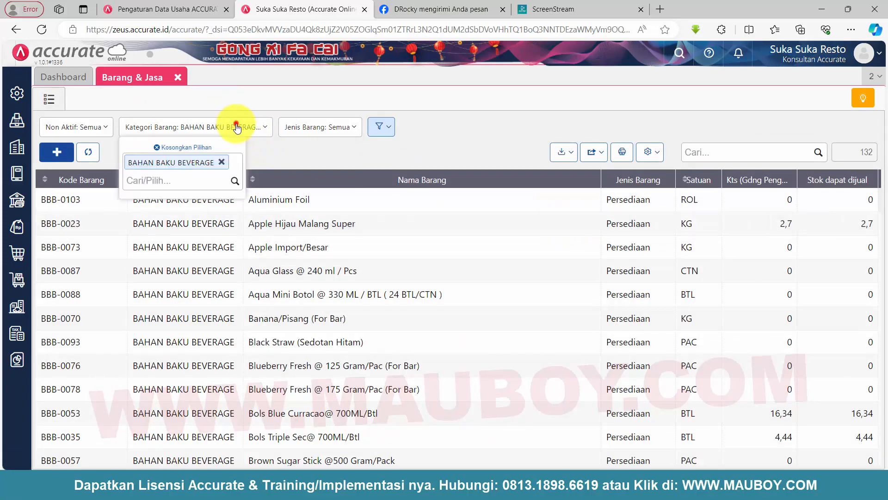
{"action": "left_click", "coordinate": [225, 164]}
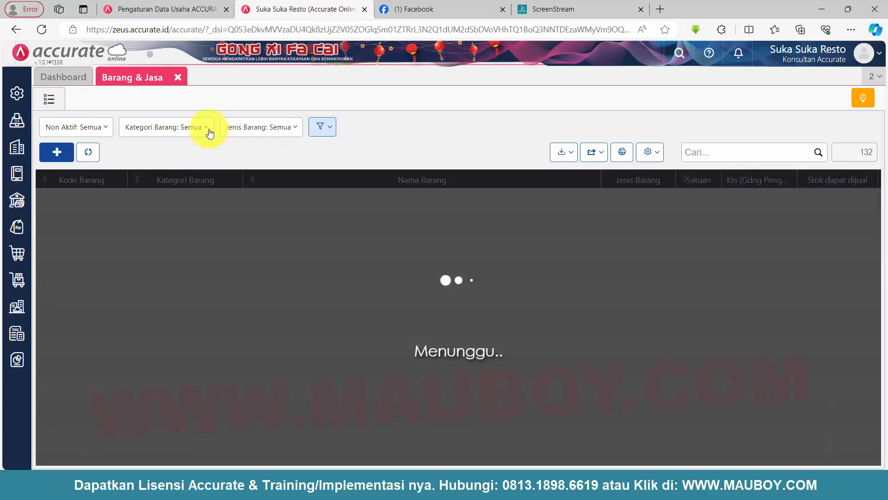
{"action": "left_click", "coordinate": [202, 129]}
{"action": "left_click", "coordinate": [237, 150]}
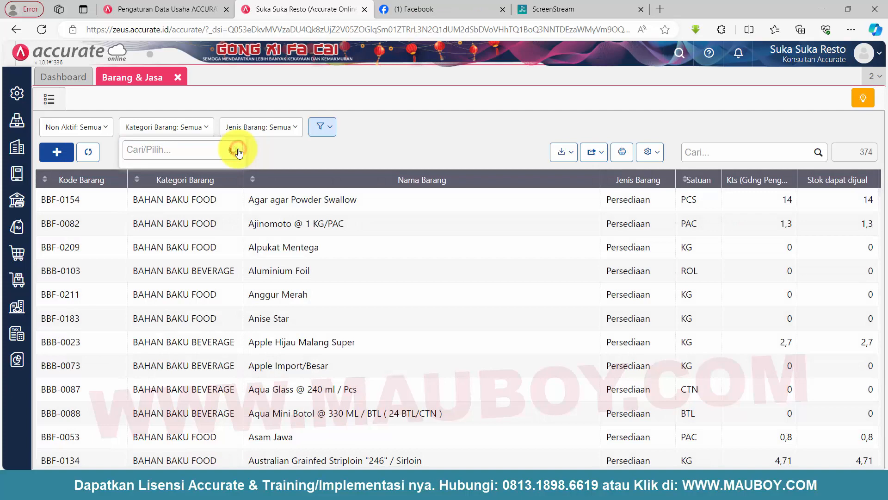
{"action": "scroll", "coordinate": [179, 259], "scroll_direction": "down", "scroll_amount": 1}
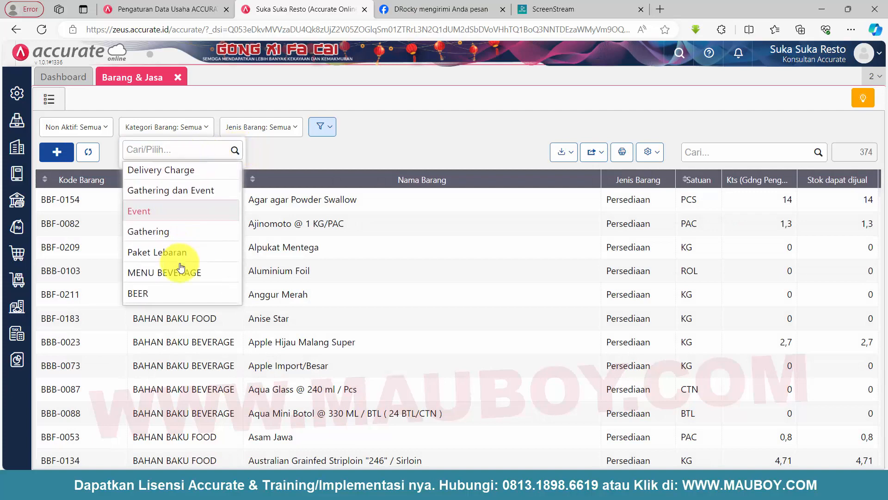
{"action": "scroll", "coordinate": [180, 267], "scroll_direction": "down", "scroll_amount": 1}
{"action": "left_click", "coordinate": [179, 227]}
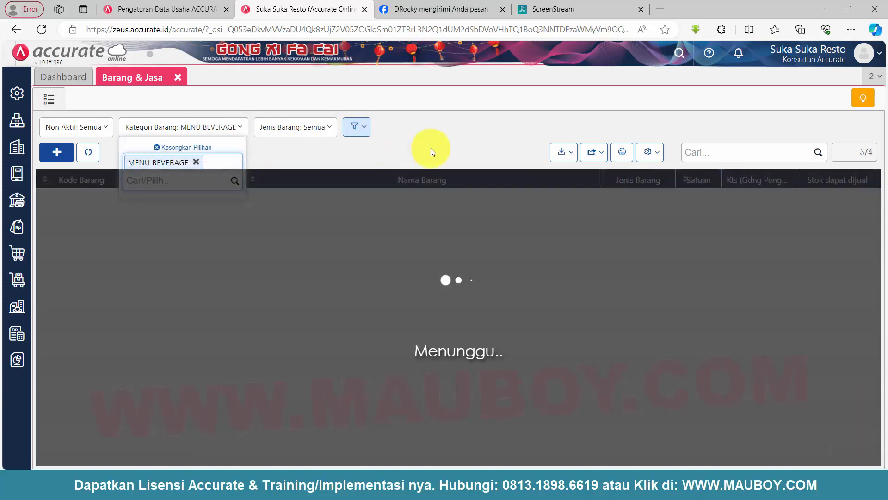
{"action": "left_click", "coordinate": [426, 148]}
{"action": "left_click", "coordinate": [226, 127]}
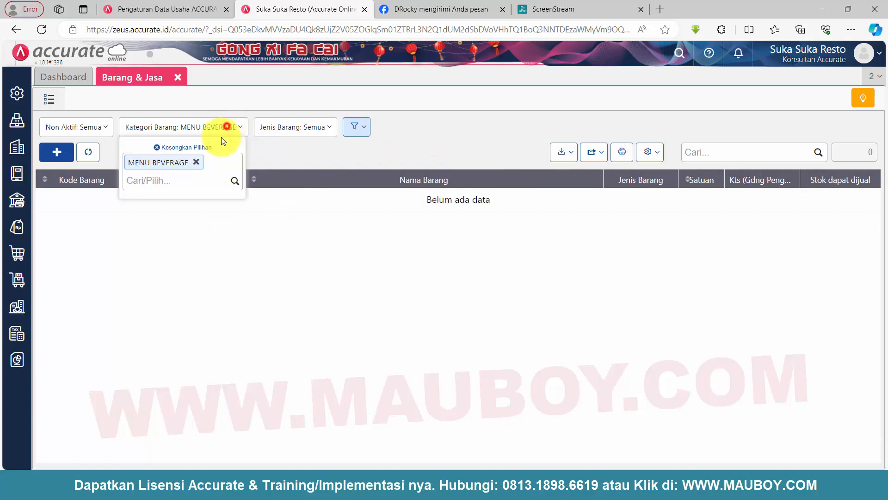
{"action": "left_click", "coordinate": [197, 162]}
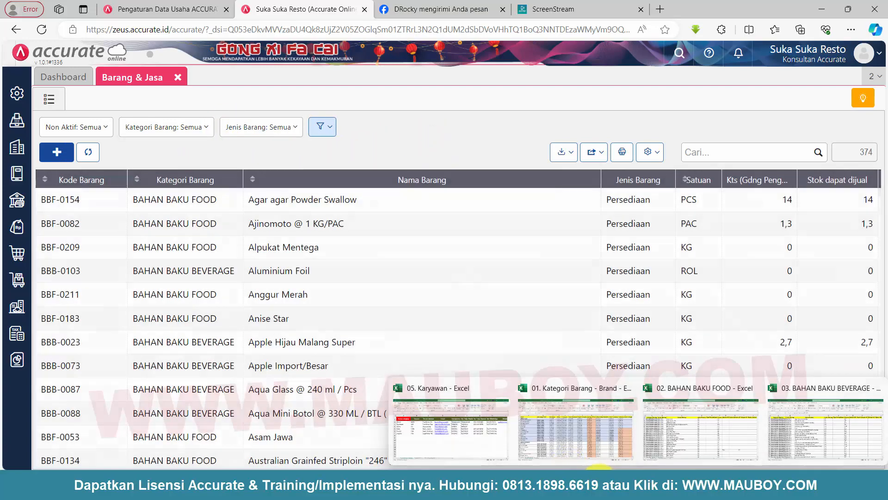
- Switch to the Word checklist and make the line "Import Bahan Baku Beverage" bold to mark it as done
{"action": "left_click", "coordinate": [592, 463]}
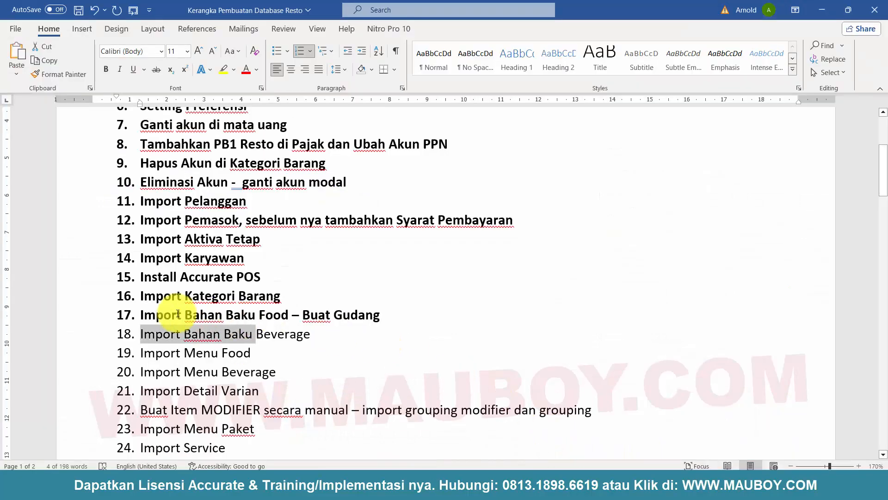
{"action": "left_click", "coordinate": [184, 333]}
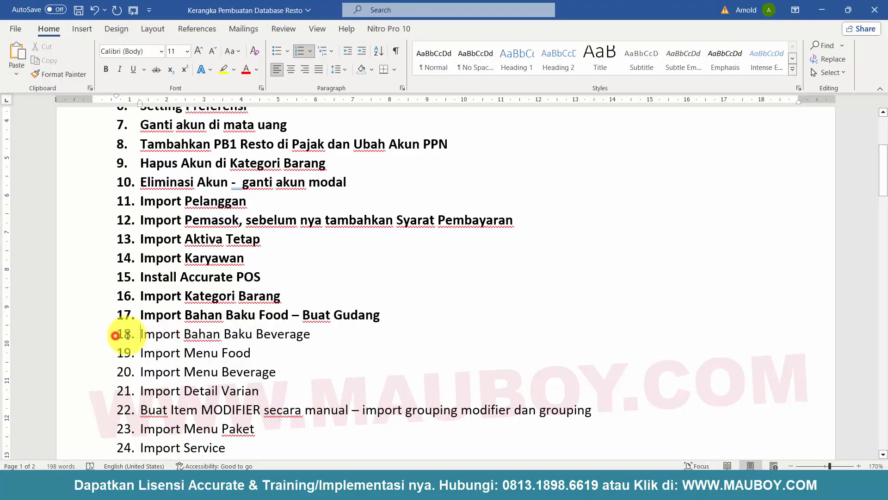
{"action": "left_click_drag", "start_coordinate": [128, 335], "coordinate": [292, 333]}
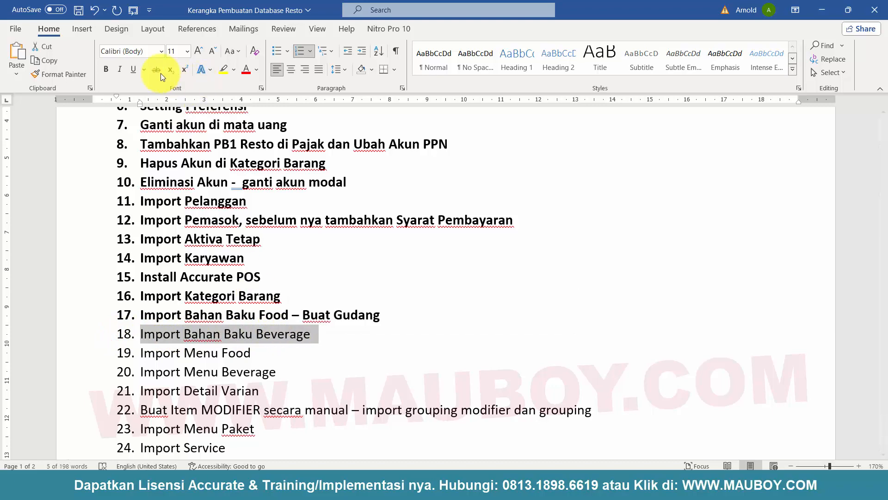
{"action": "left_click", "coordinate": [107, 70]}
{"action": "left_click", "coordinate": [383, 254]}
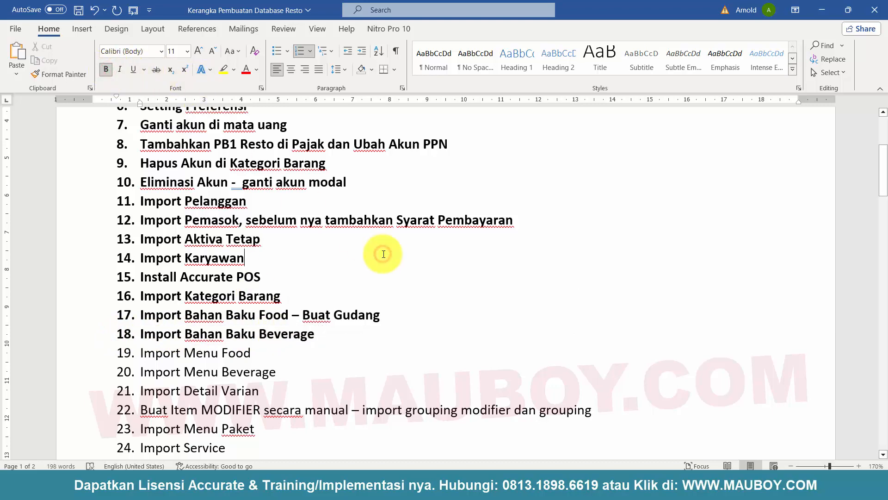